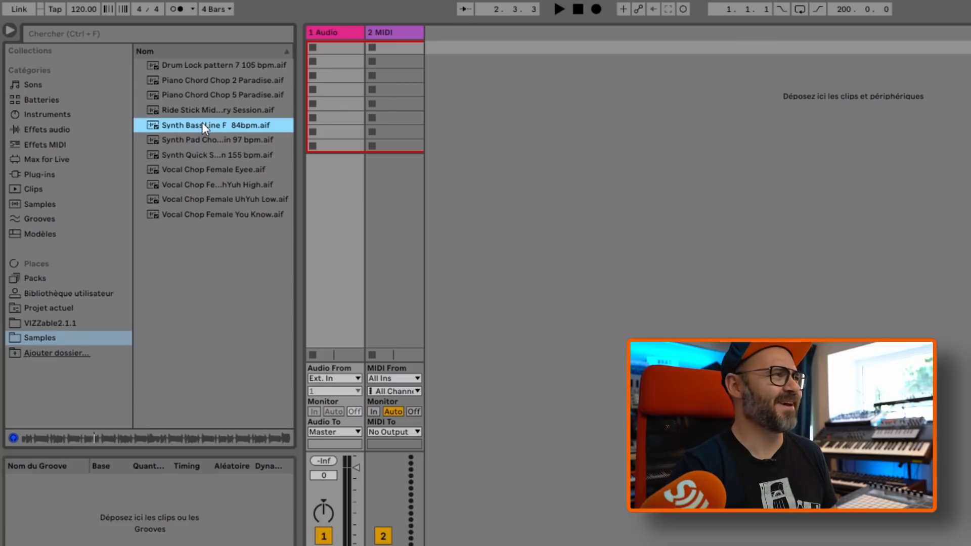
- Preview the samples in the Samples folder, from the synth pad chord through to Vocal Chop Female You Know.aif
click(194, 142)
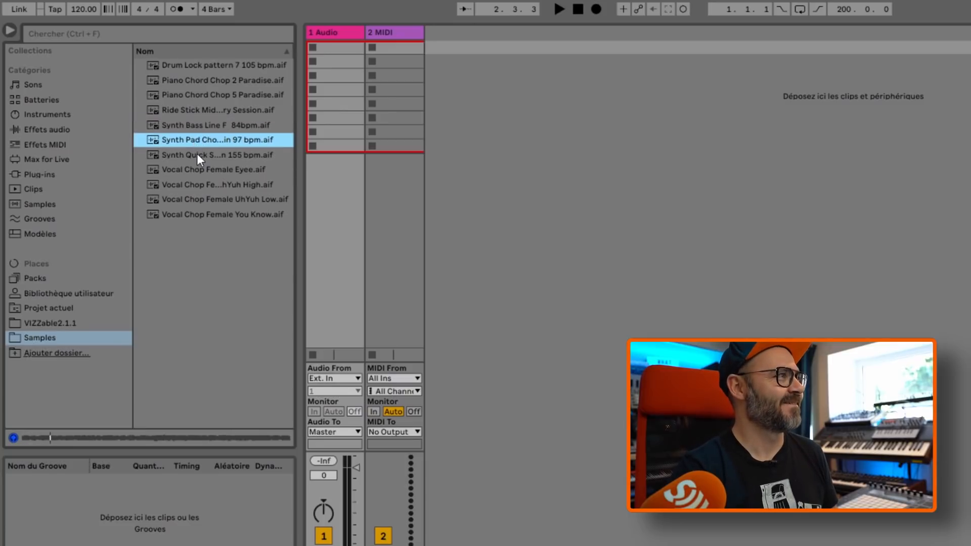
click(196, 154)
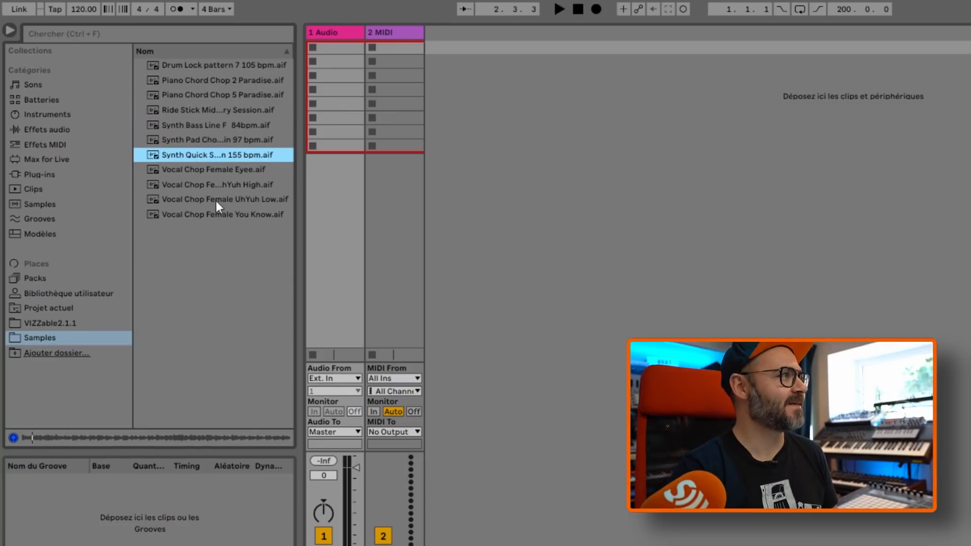
click(195, 172)
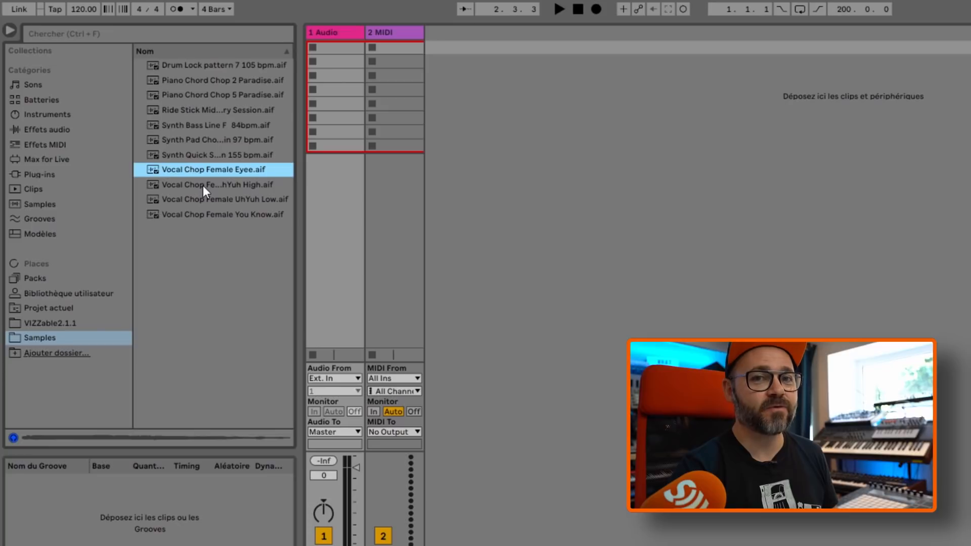
click(202, 186)
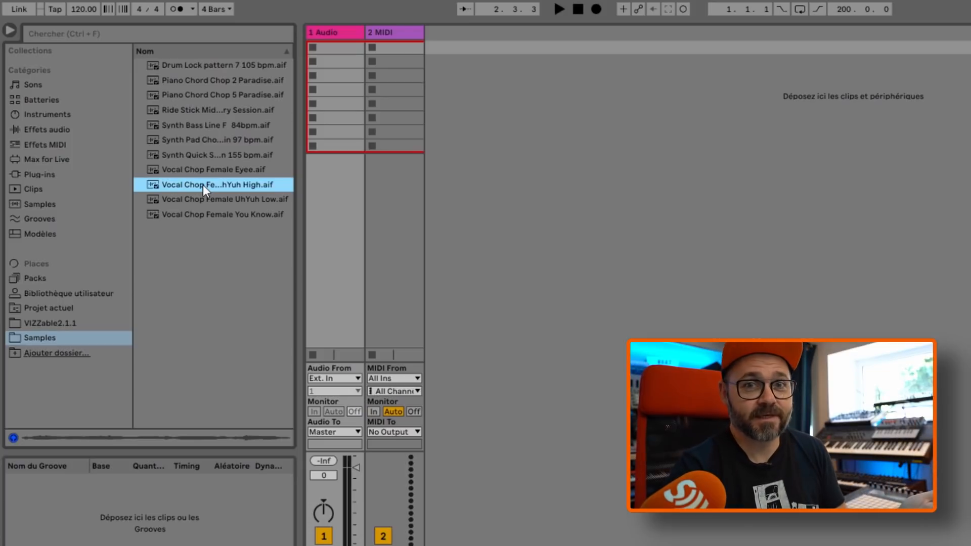
click(206, 198)
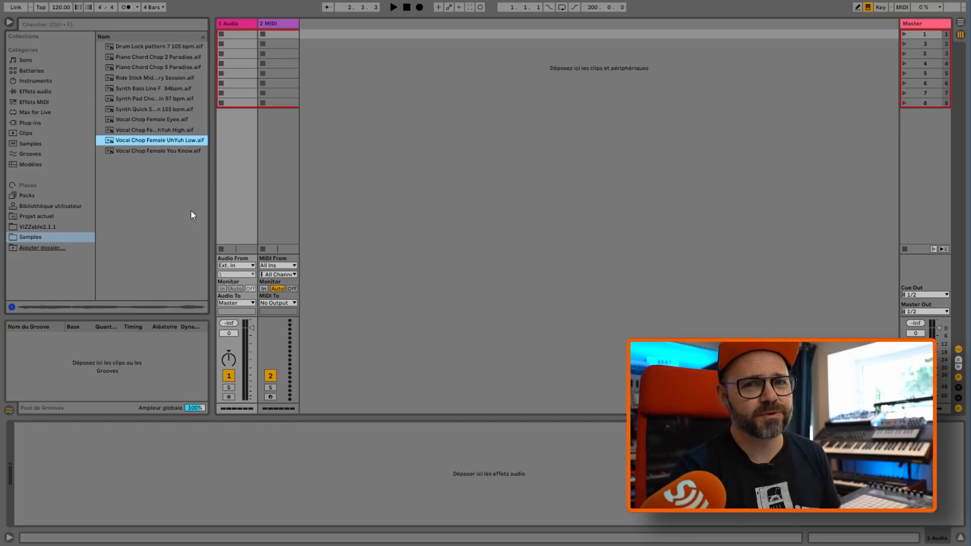
click(148, 151)
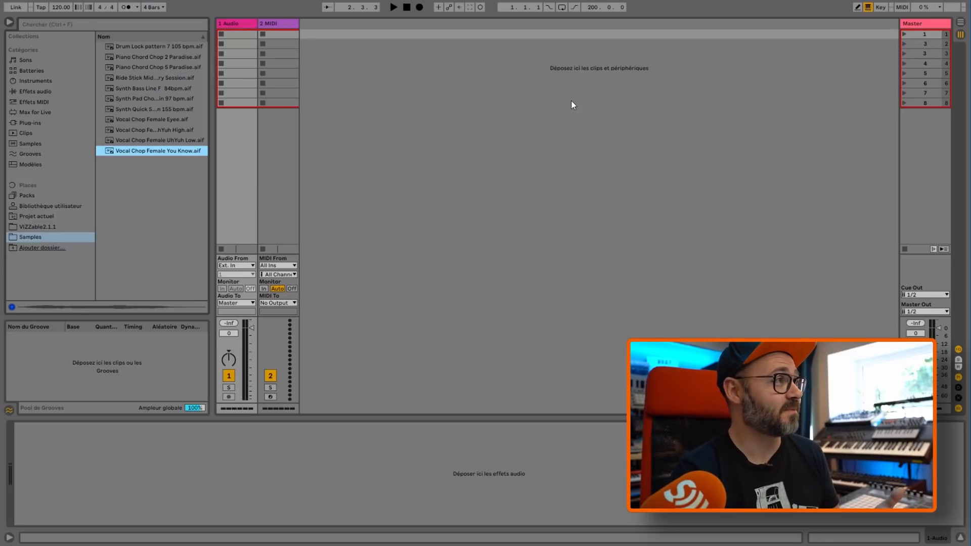
- Load Drum Lock pattern 7 105 bpm.aif onto a new audio track in the first scene and play the clip briefly
click(136, 46)
drag(136, 46, 323, 33)
click(304, 33)
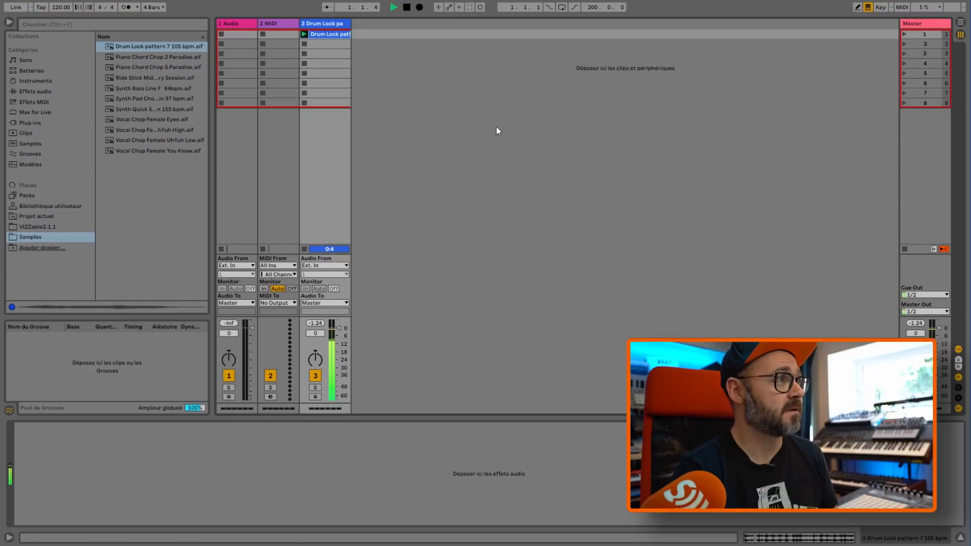
key(space)
- Delete the empty Audio and MIDI tracks so that only the drum track is kept
click(233, 24)
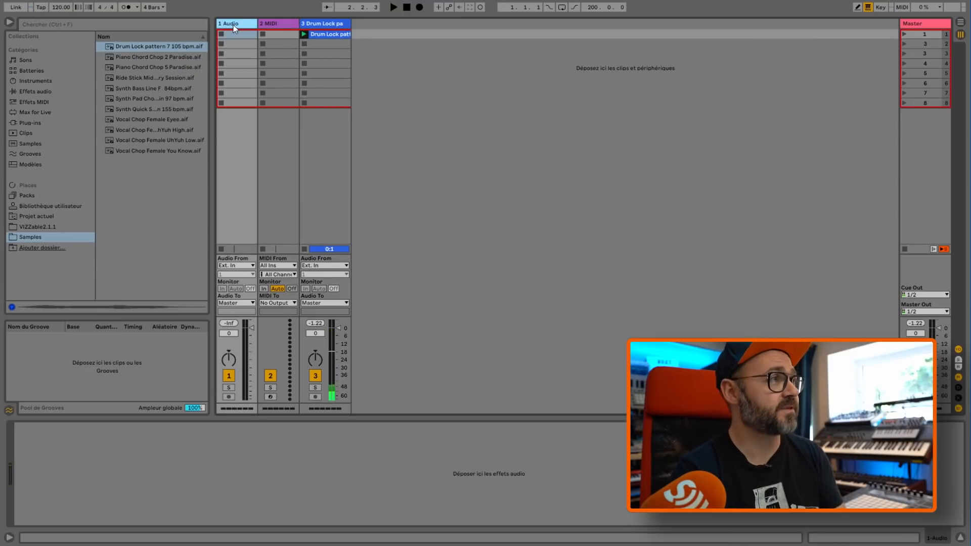
key(Delete)
key(Delete)
click(411, 73)
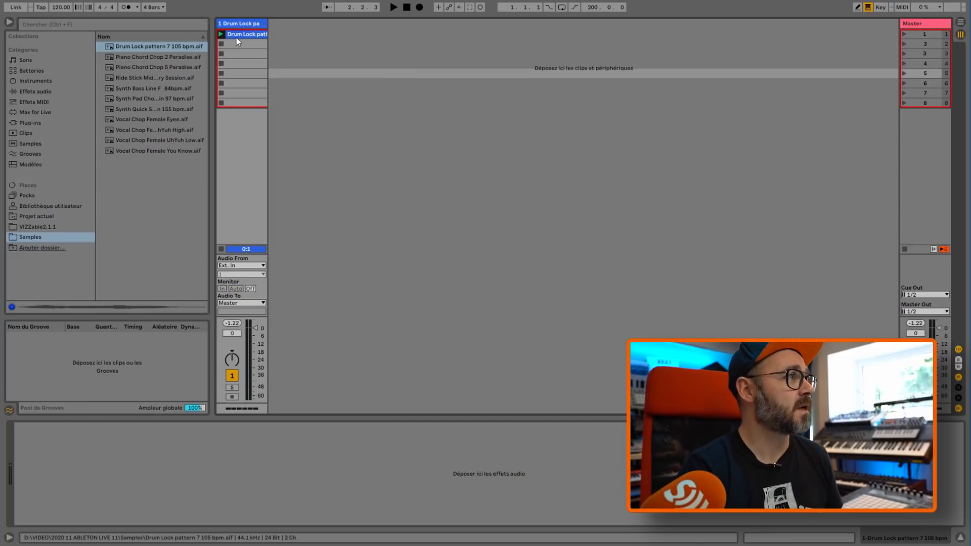
- Replay the drum clip, then load Piano Chord Chop 2 Paradise.aif onto a new track and launch the first scene
click(220, 34)
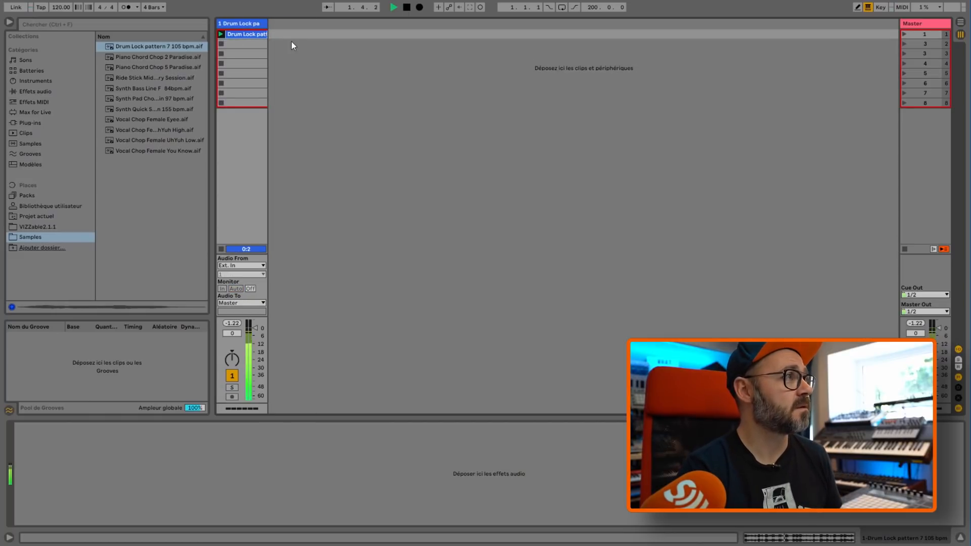
key(space)
drag(153, 55, 302, 32)
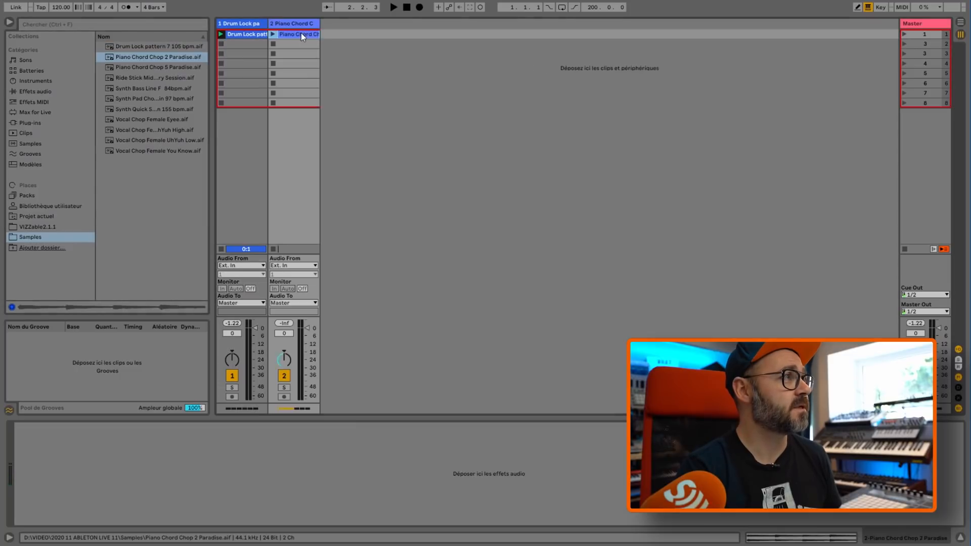
click(903, 35)
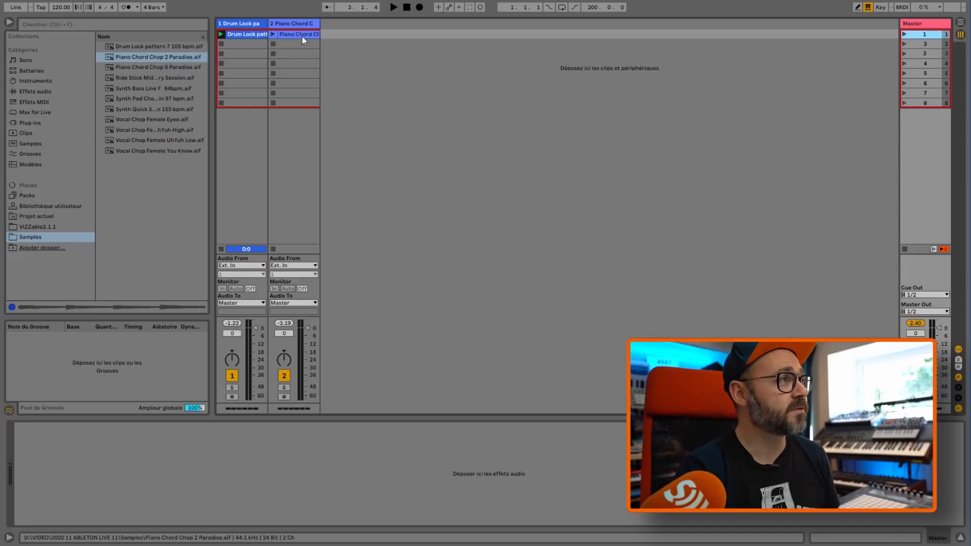
- Turn on Warp and Loop for the Piano Chord Chop 2 clip
click(301, 37)
click(302, 37)
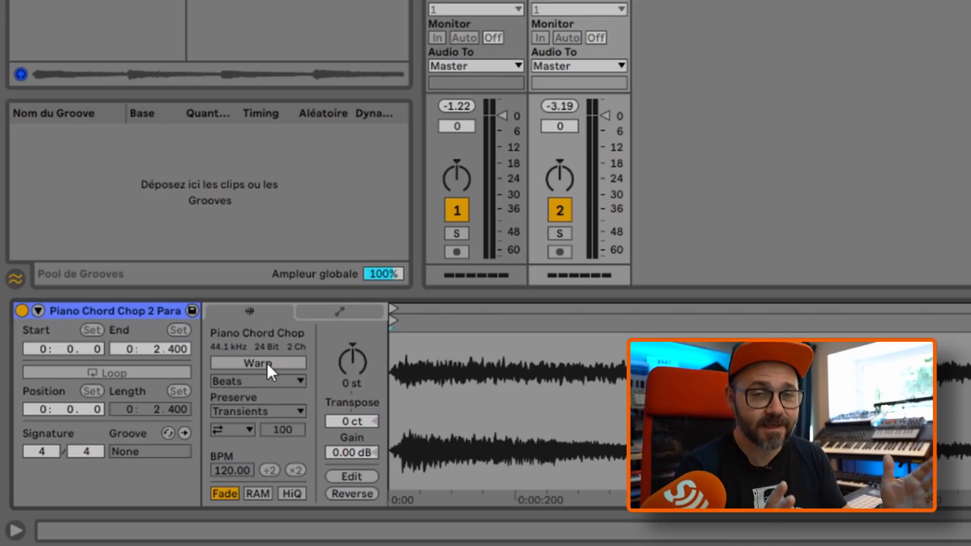
click(266, 363)
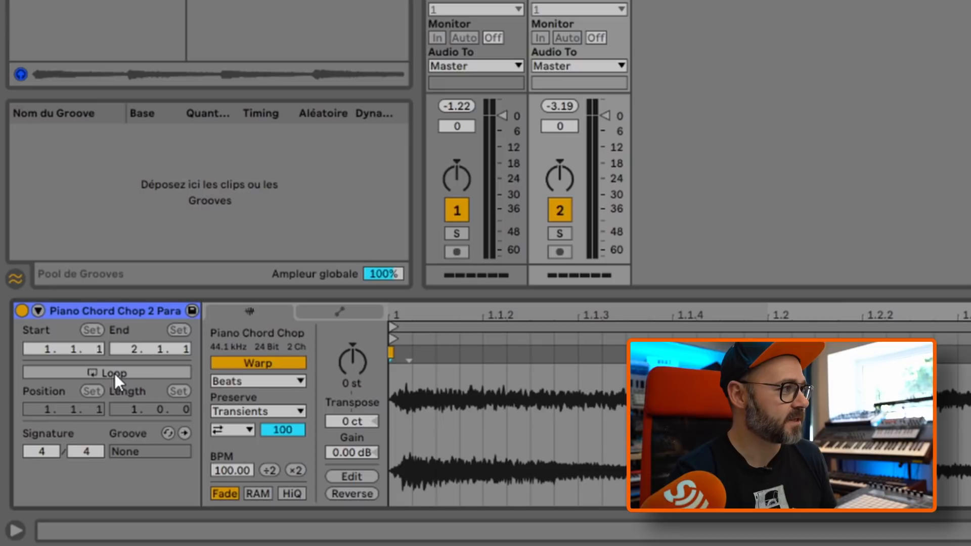
click(114, 373)
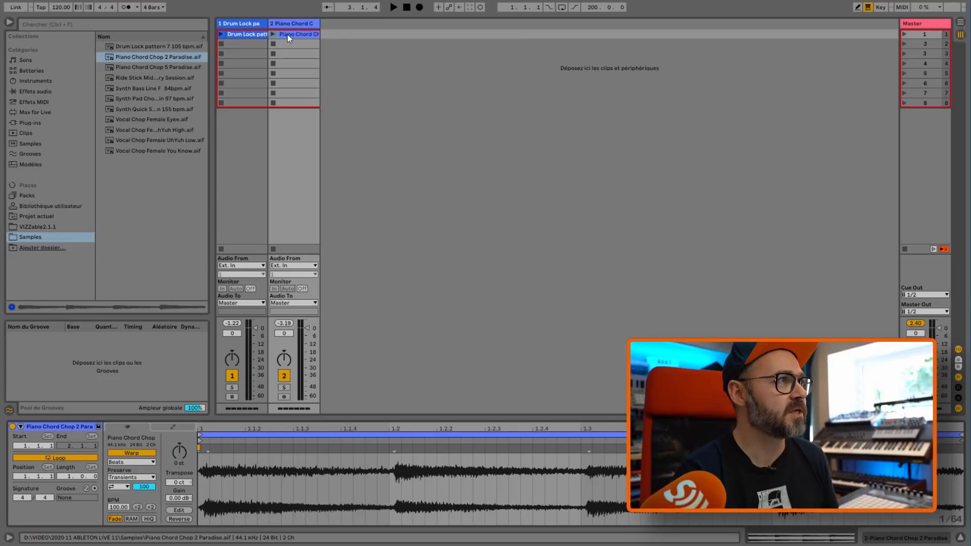
- Play the piano clip alone, launch the first scene to hear it with the drums, and stop playback
click(273, 34)
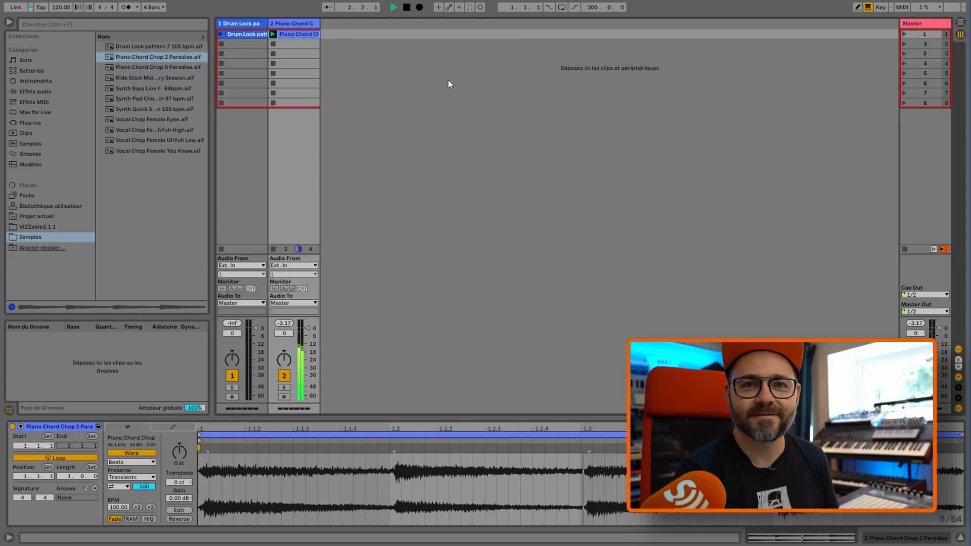
click(902, 34)
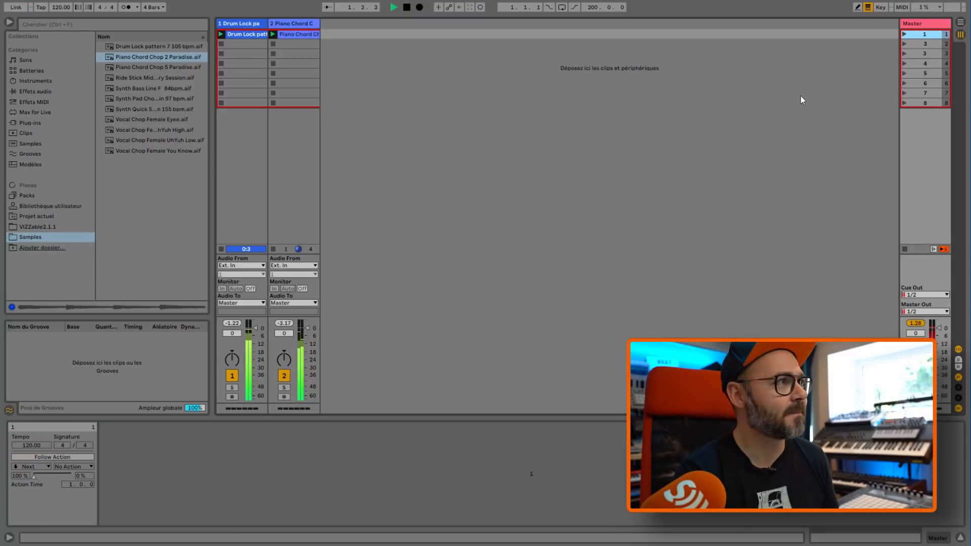
key(space)
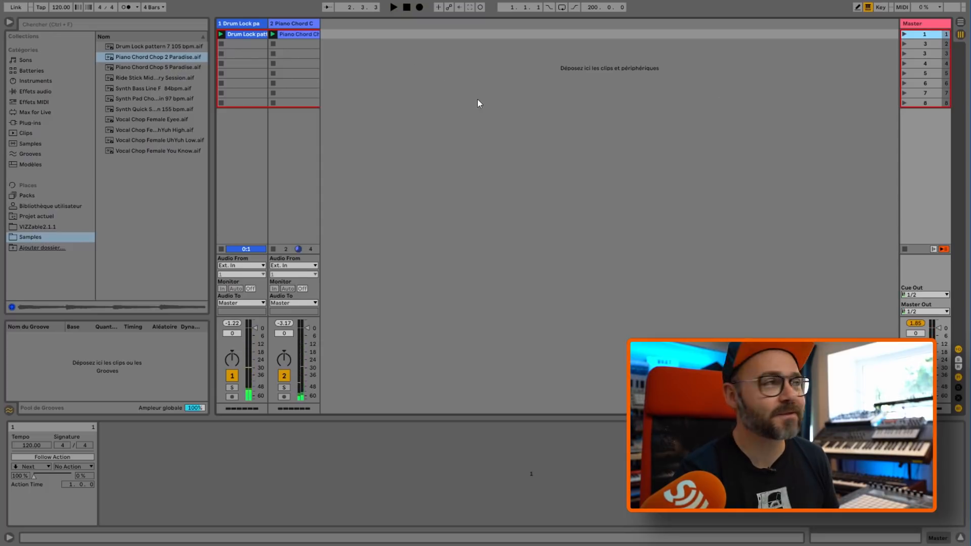
- Turn on Warp and Loop for the Drum Lock pattern 7 clip
click(238, 34)
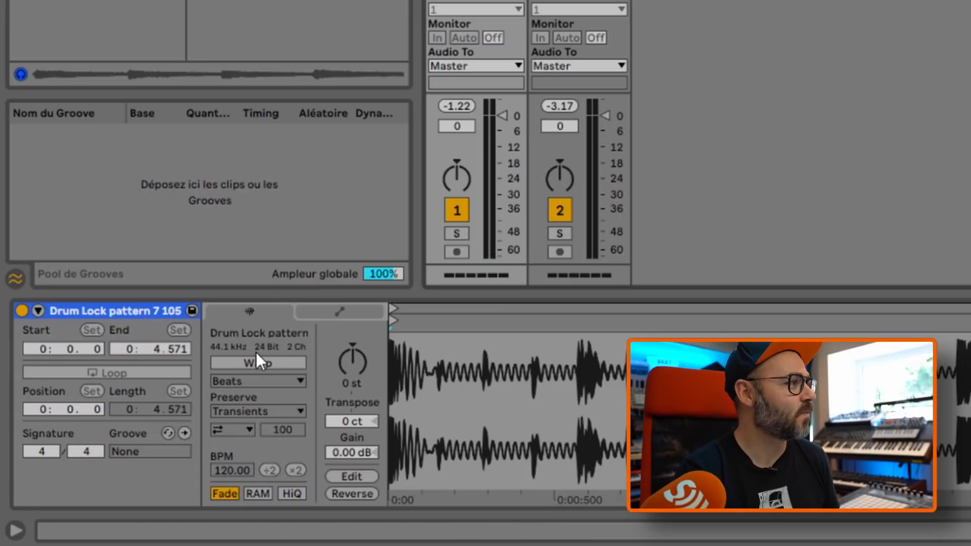
click(256, 362)
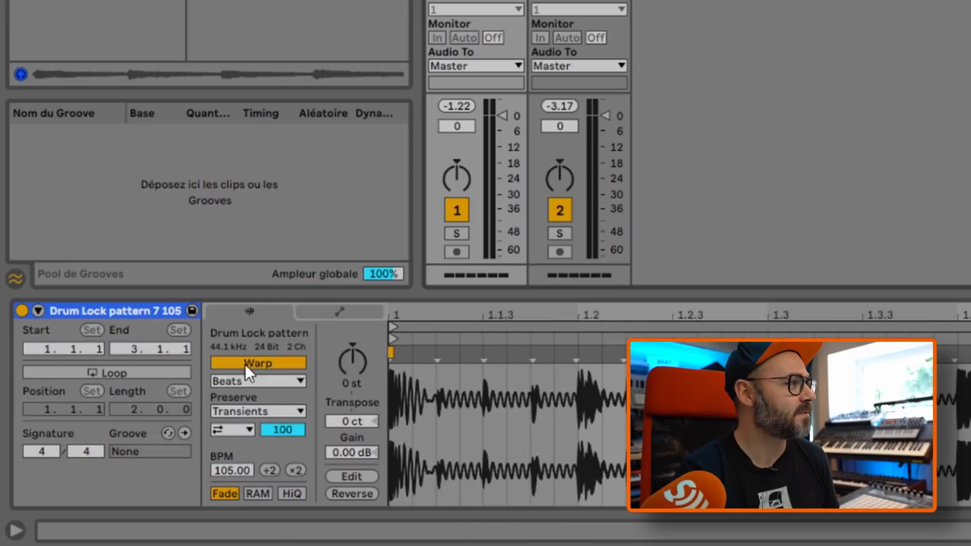
click(105, 373)
click(805, 119)
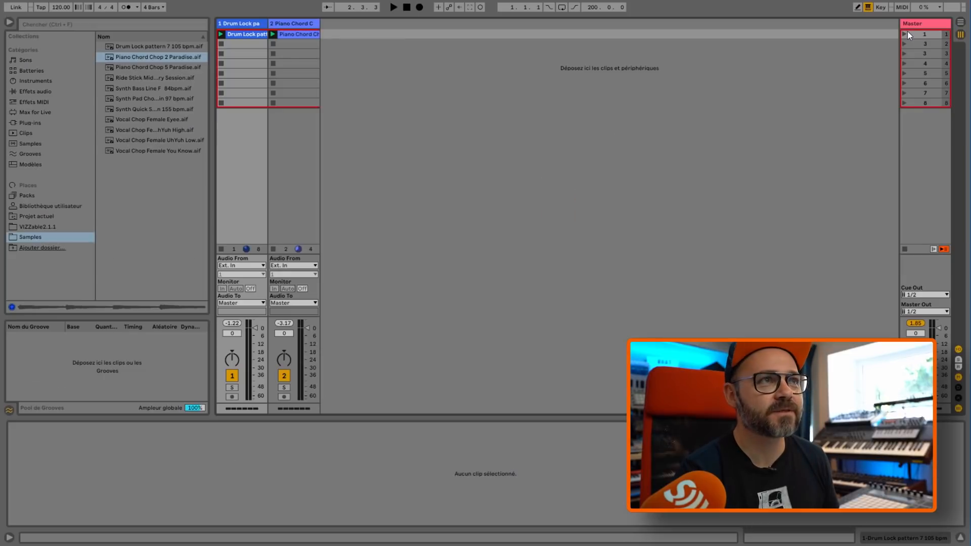
- Play the first scene while changing the song tempo to 109, down to 78, and up to 102 BPM
click(905, 34)
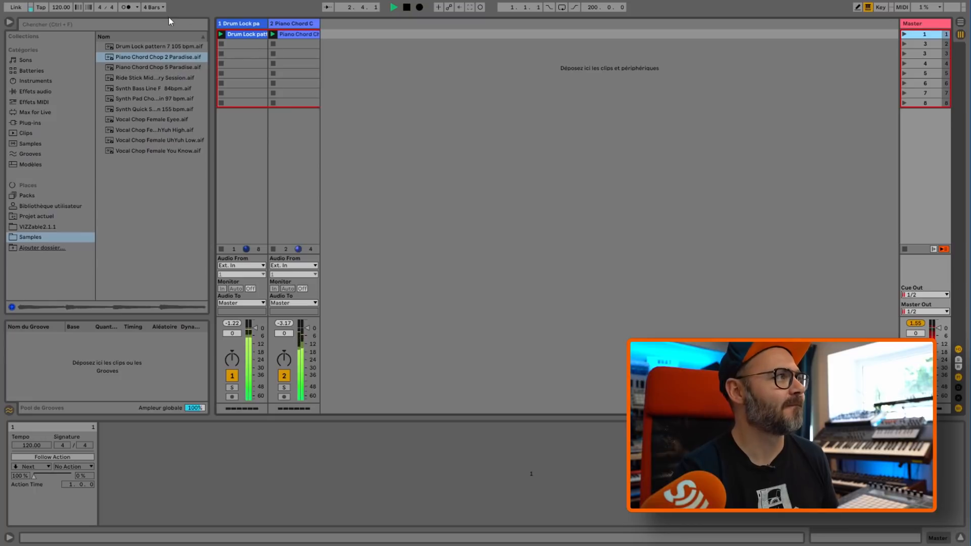
drag(56, 7, 57, 18)
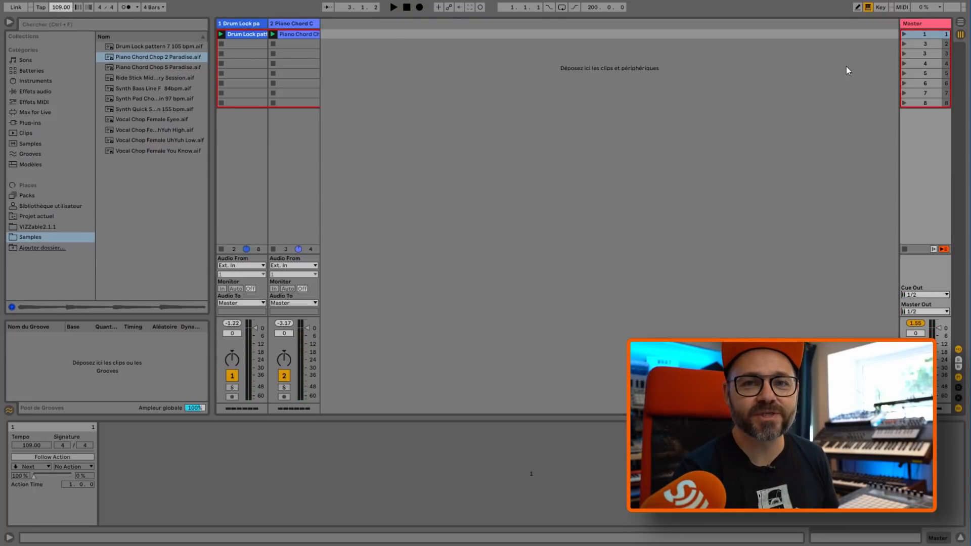
key(space)
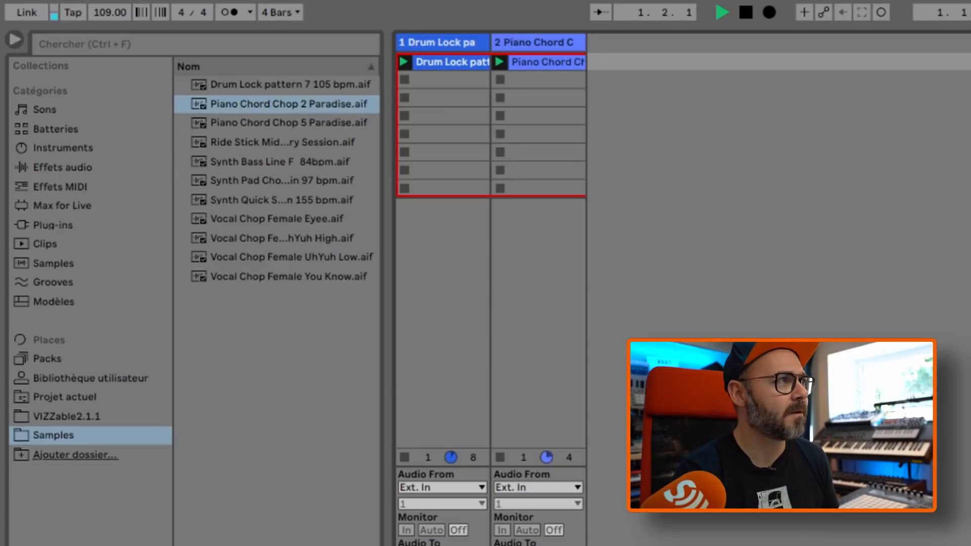
click(101, 12)
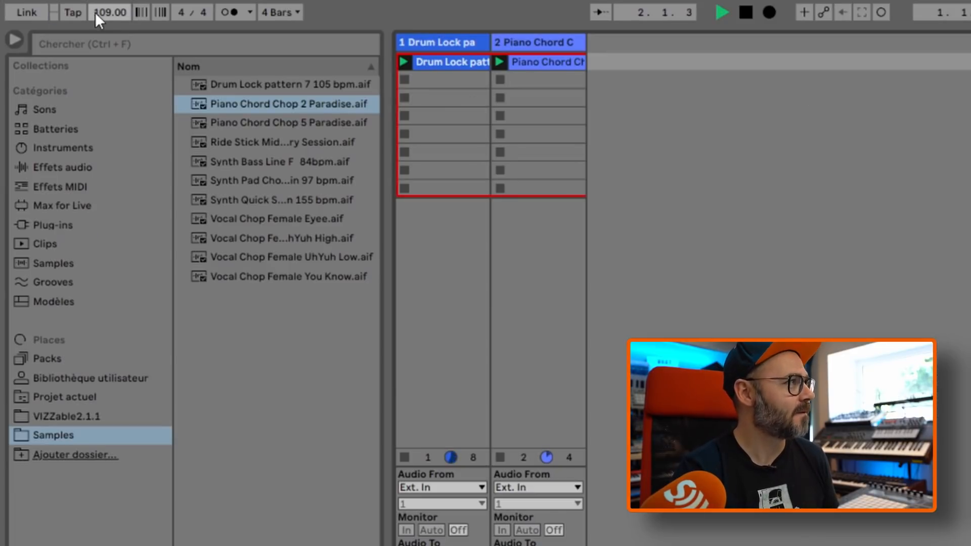
drag(102, 13, 101, 20)
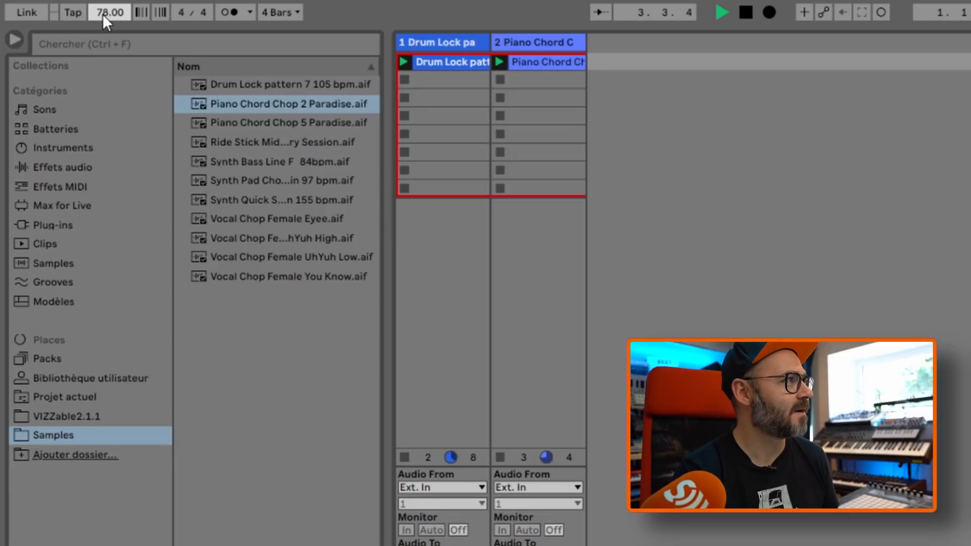
drag(102, 14, 102, 1)
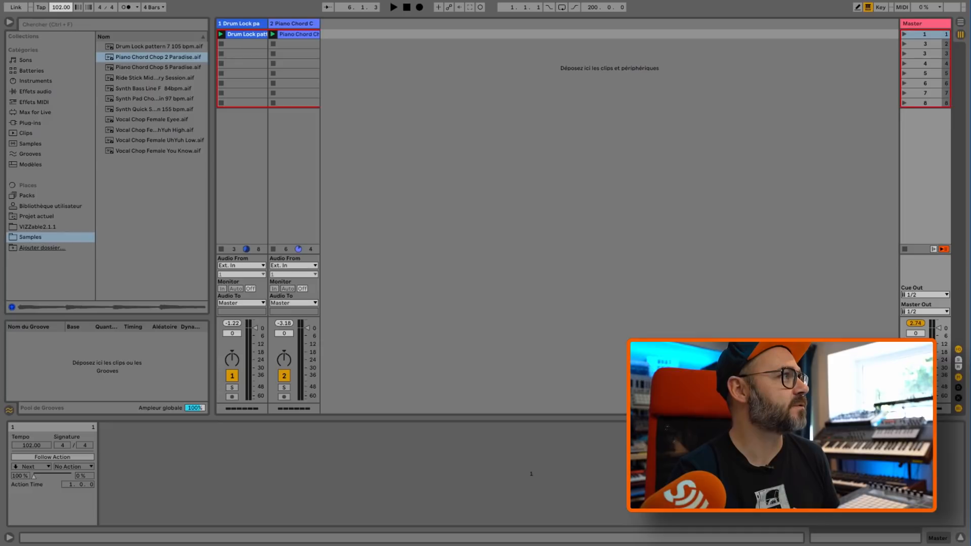
key(space)
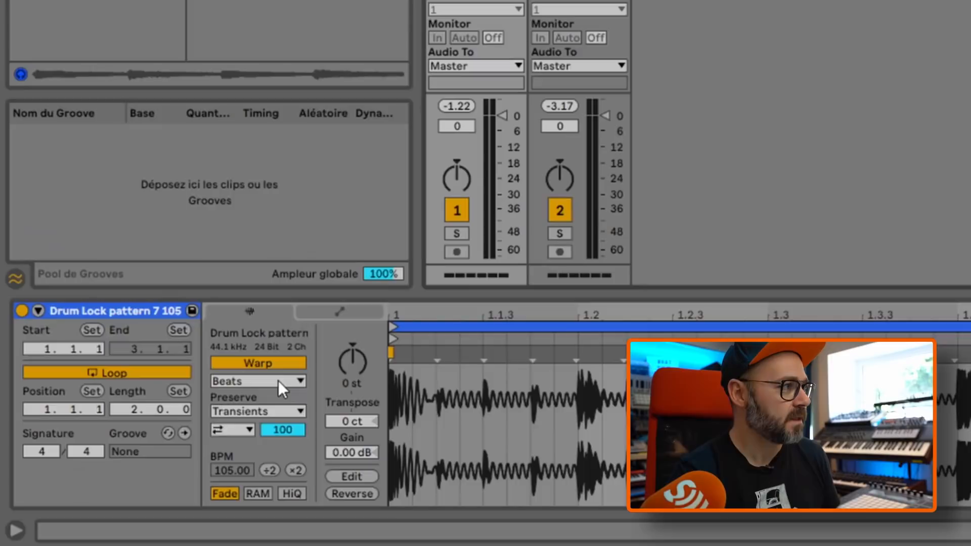
- Check the drum clip's warp settings and set the piano clip's warp mode to Complex Pro
click(142, 461)
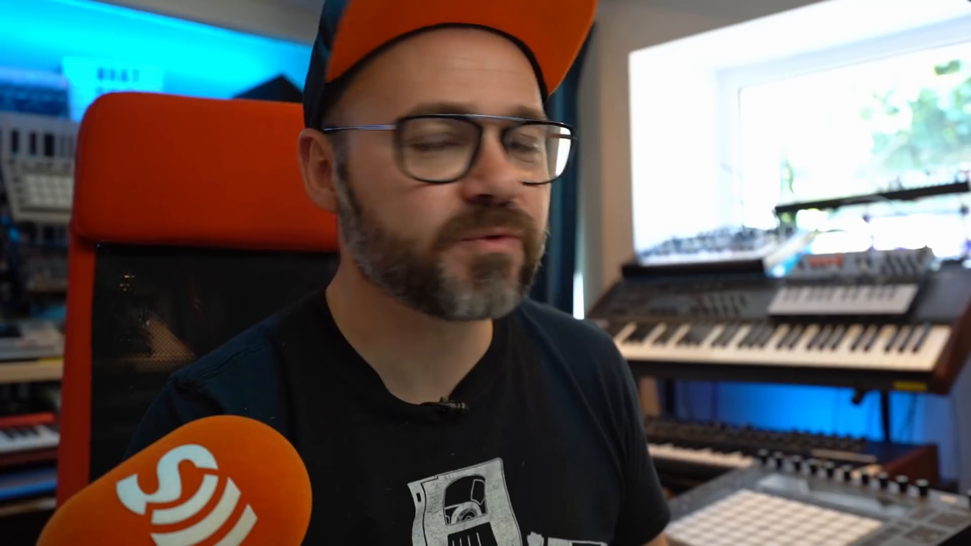
click(263, 408)
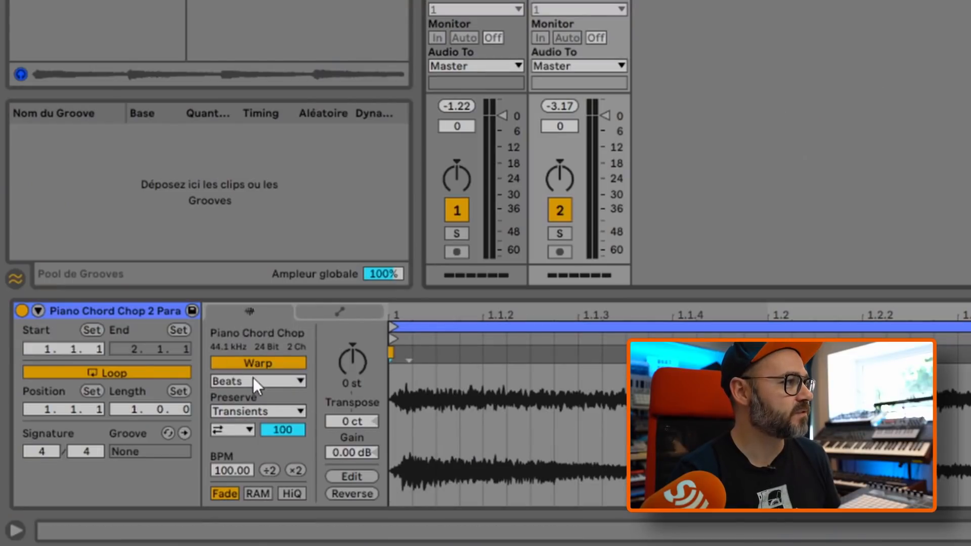
click(252, 380)
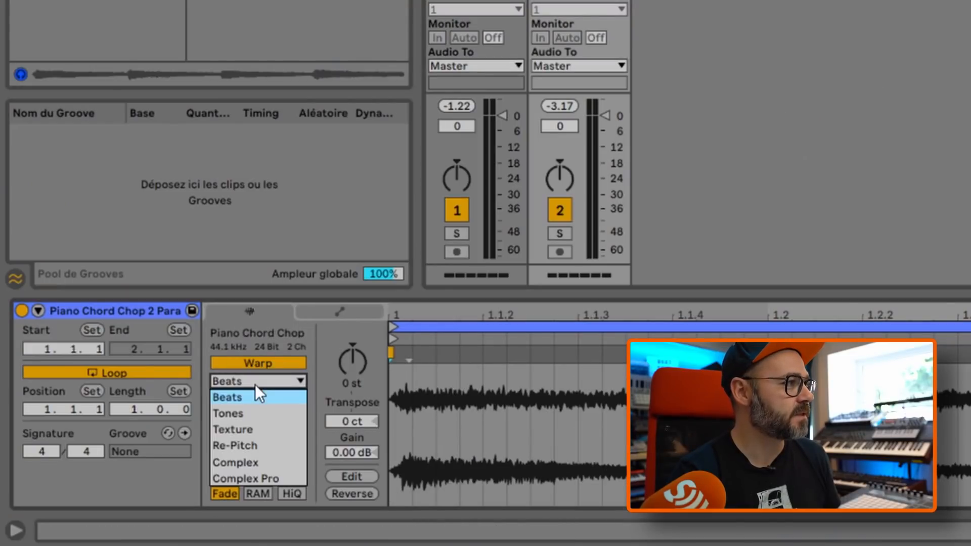
click(261, 477)
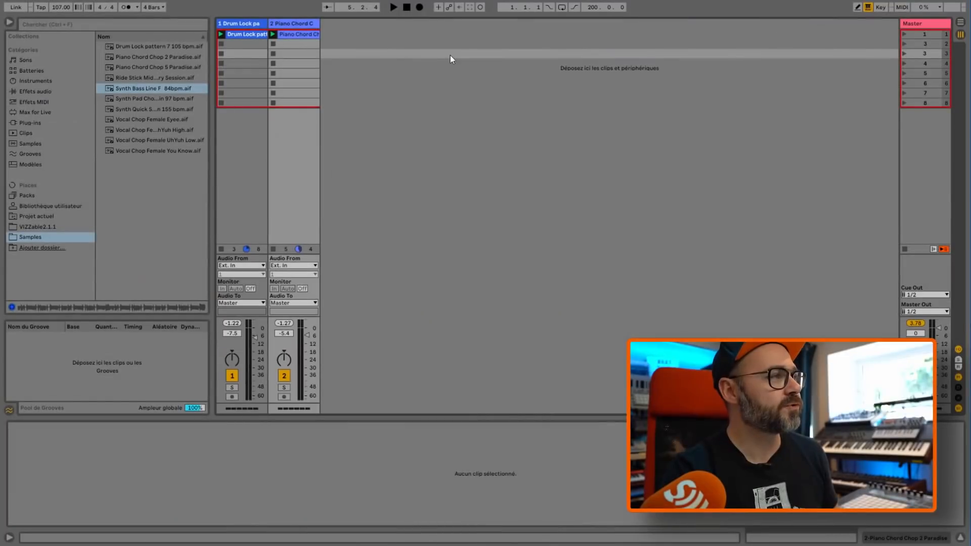
- In the Record/Warp/Launch preferences, set the loop/warp behaviour for short samples (Boucle/Warp échantillons courts) to Warped Loop
key(alt+o)
click(134, 278)
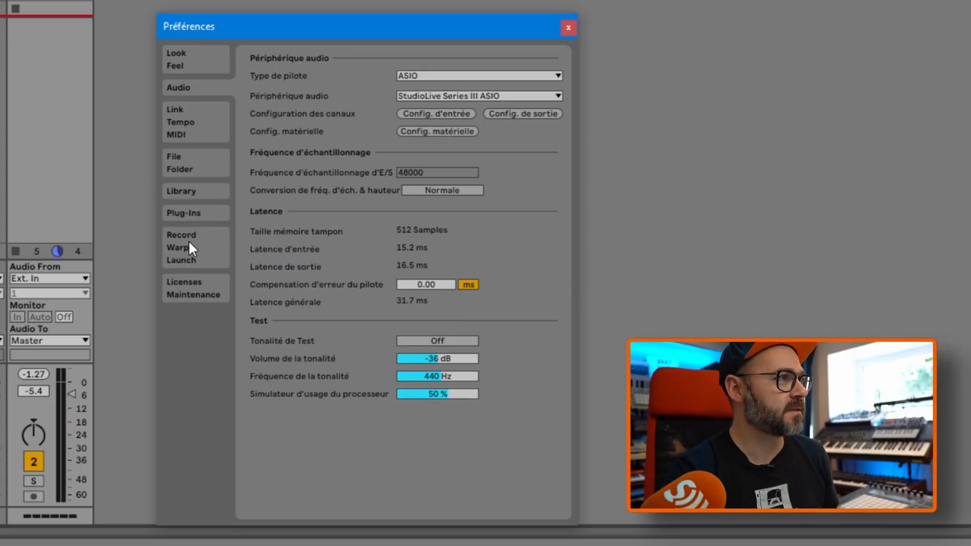
click(191, 248)
click(459, 223)
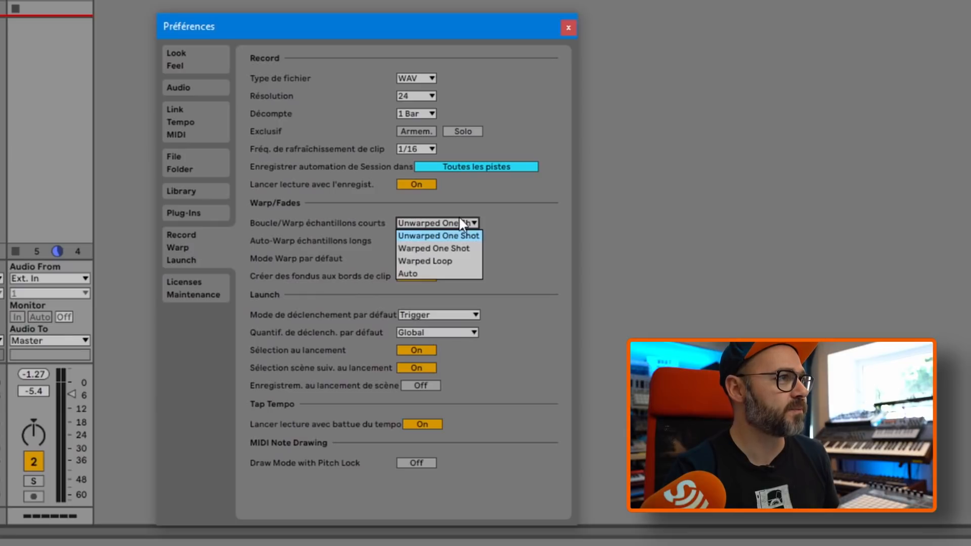
click(434, 255)
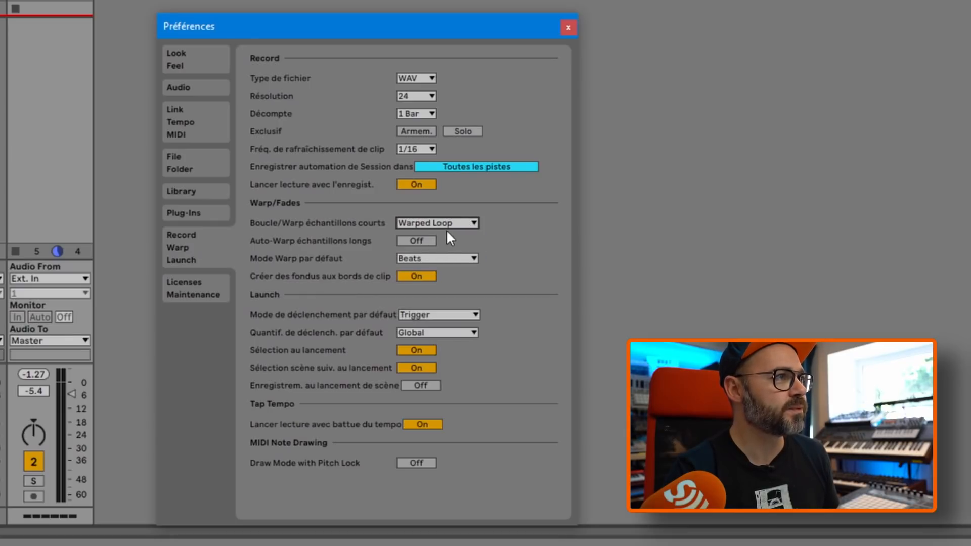
- Close the preferences, add the Synth Bass Line F 84bpm sample to a new track in the first scene, and launch it
click(568, 28)
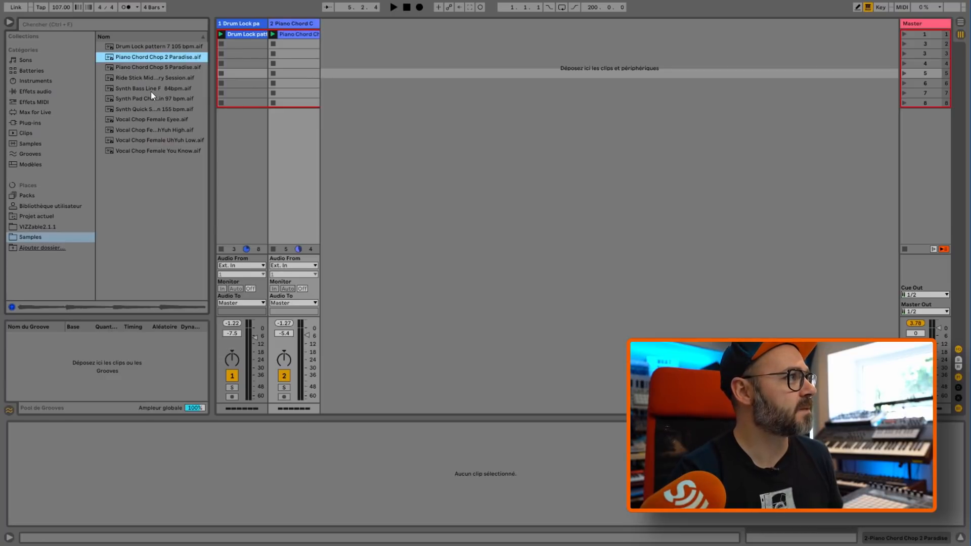
click(154, 89)
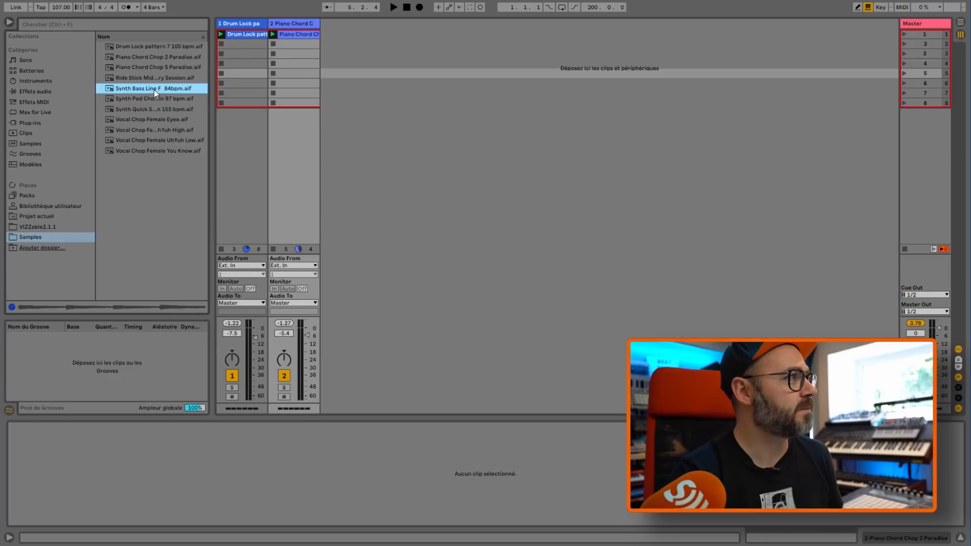
drag(142, 87, 351, 36)
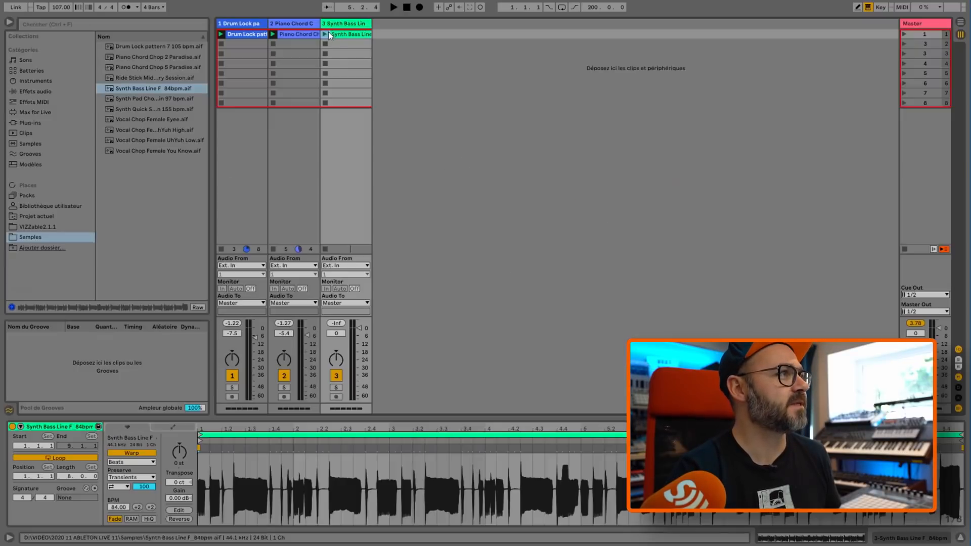
click(325, 33)
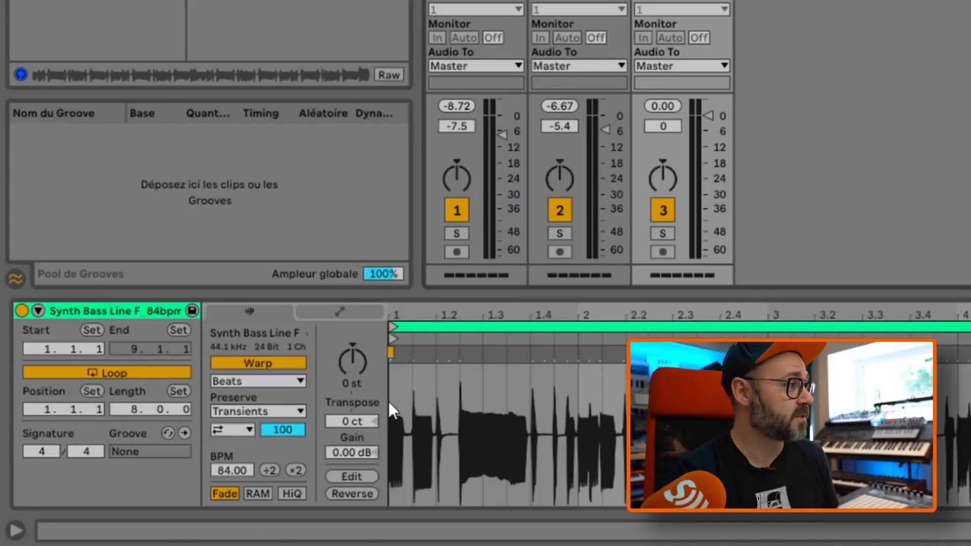
- Transpose the bass line clip up 5 semitones and listen to its track with and without solo
drag(365, 377, 365, 364)
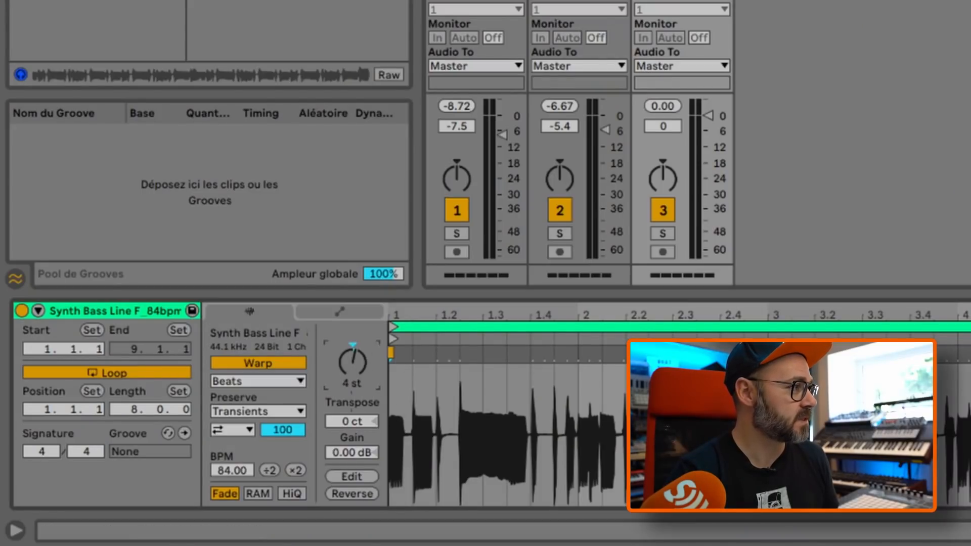
key(space)
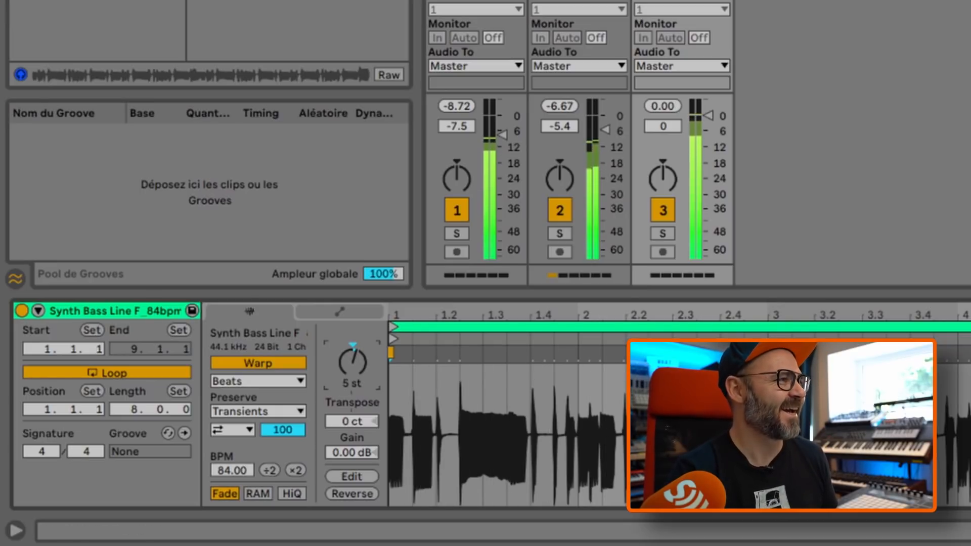
click(662, 233)
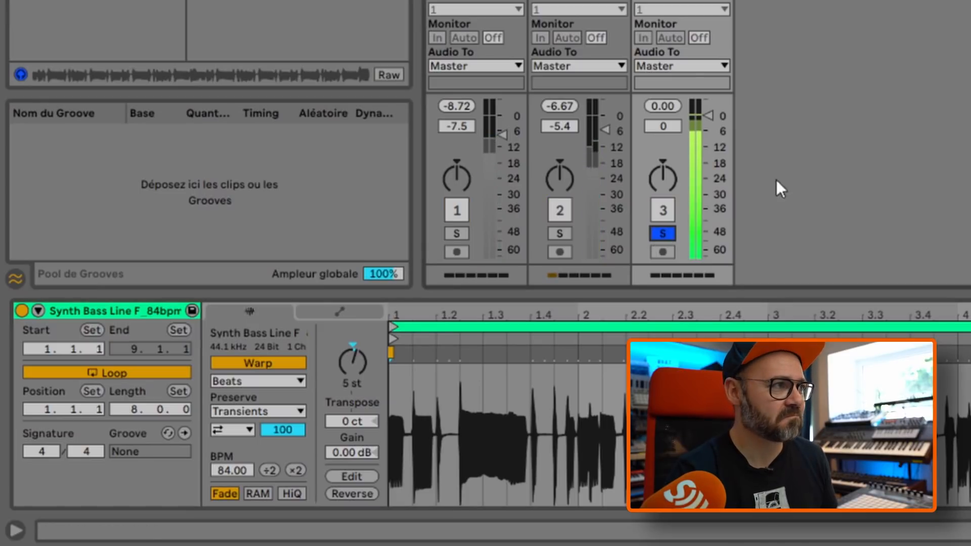
click(662, 233)
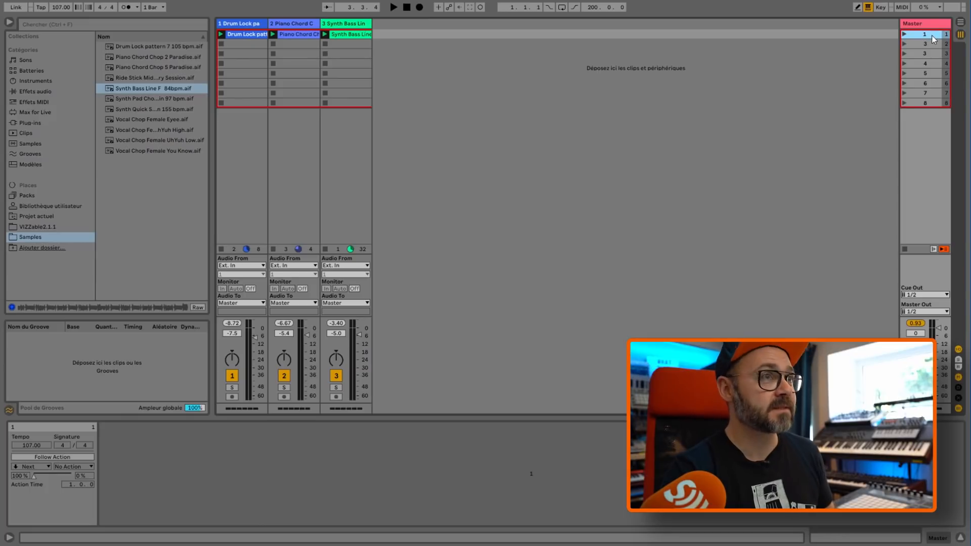
- Duplicate the first scene and delete the drum clip from the original scene
key(ctrl+d)
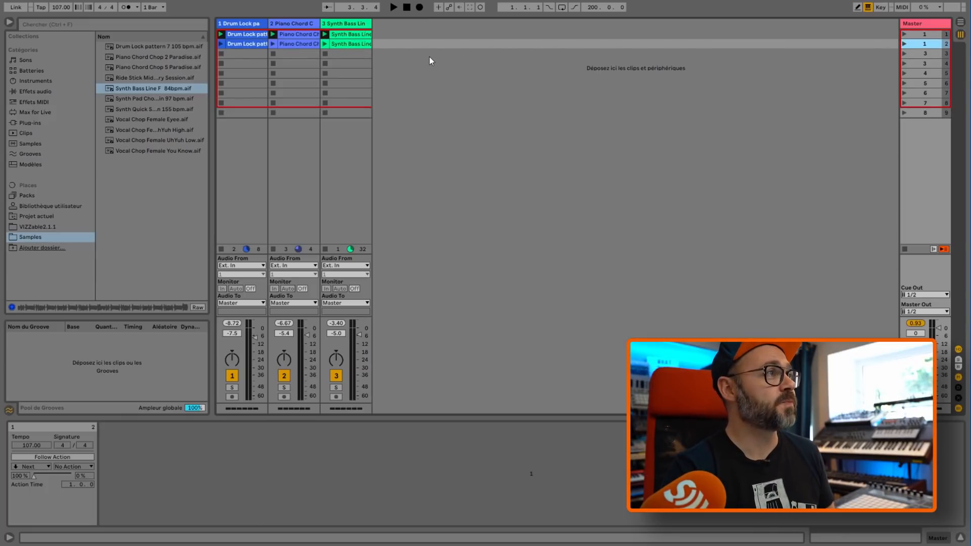
click(243, 33)
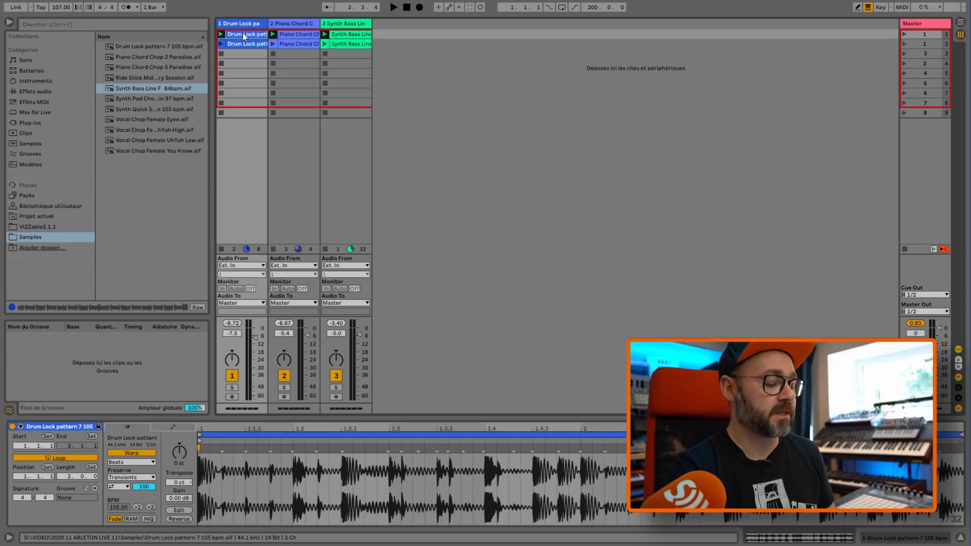
key(Delete)
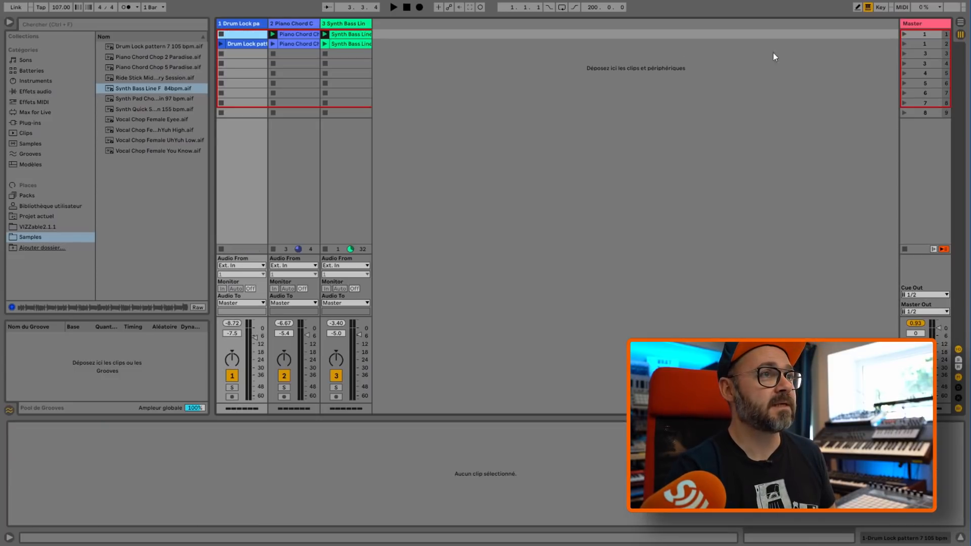
- Play the first scene without drums, switch to the second scene with drums, and stop playback
click(903, 34)
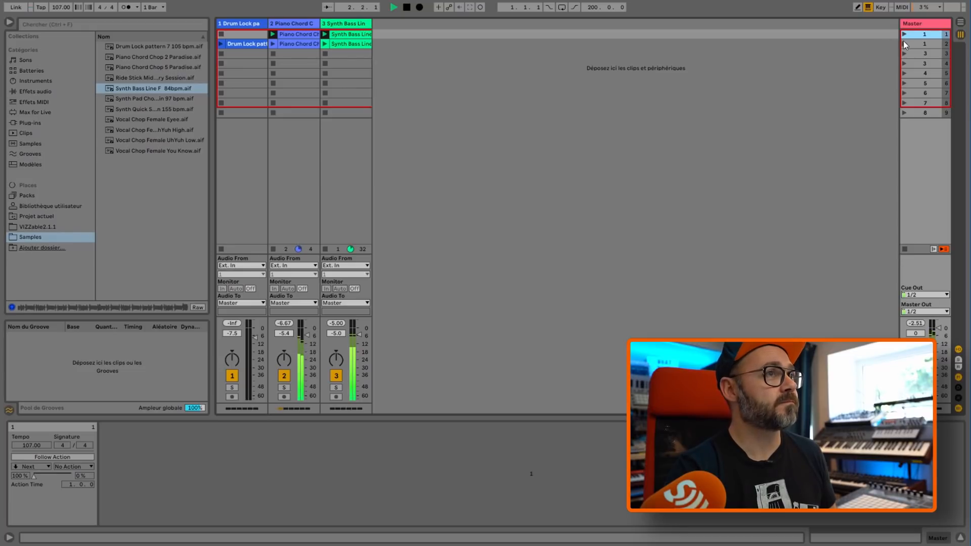
click(904, 44)
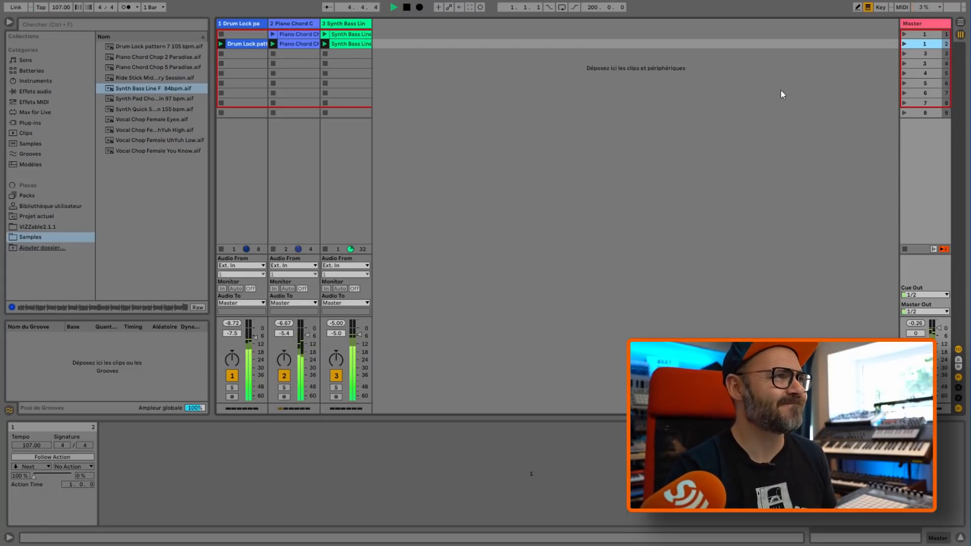
key(space)
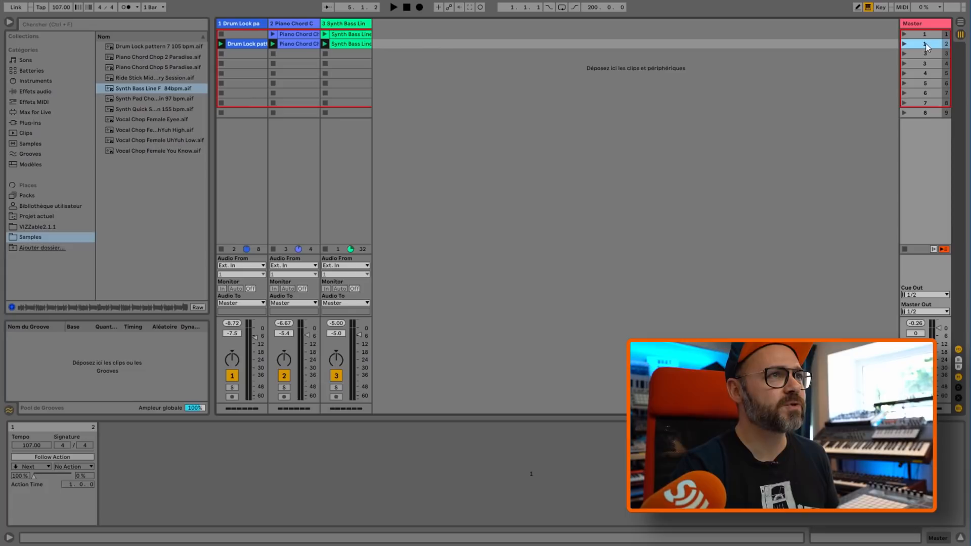
- Duplicate the second scene and, in the copy, replace the piano clip with the Synth Pad Chord 97 bpm sample on a new track
key(ctrl+d)
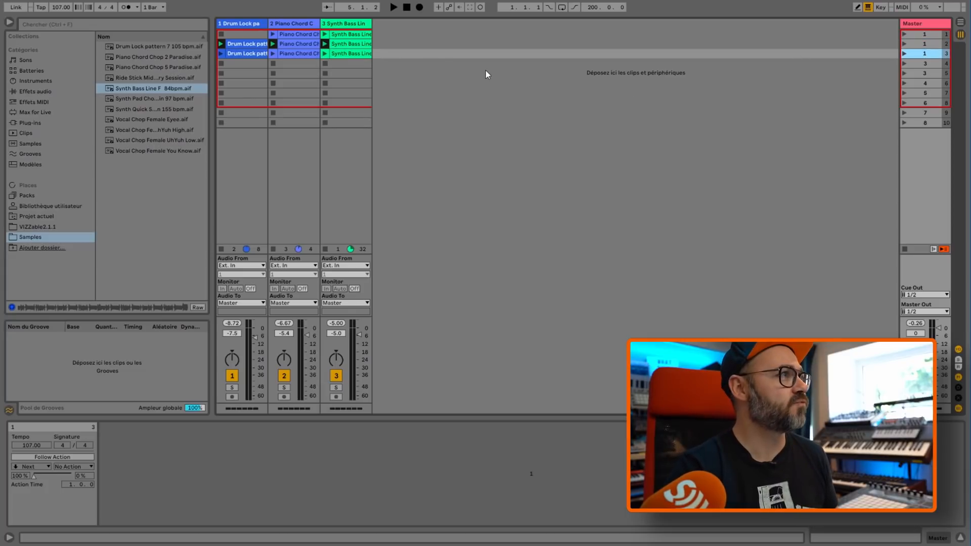
click(292, 53)
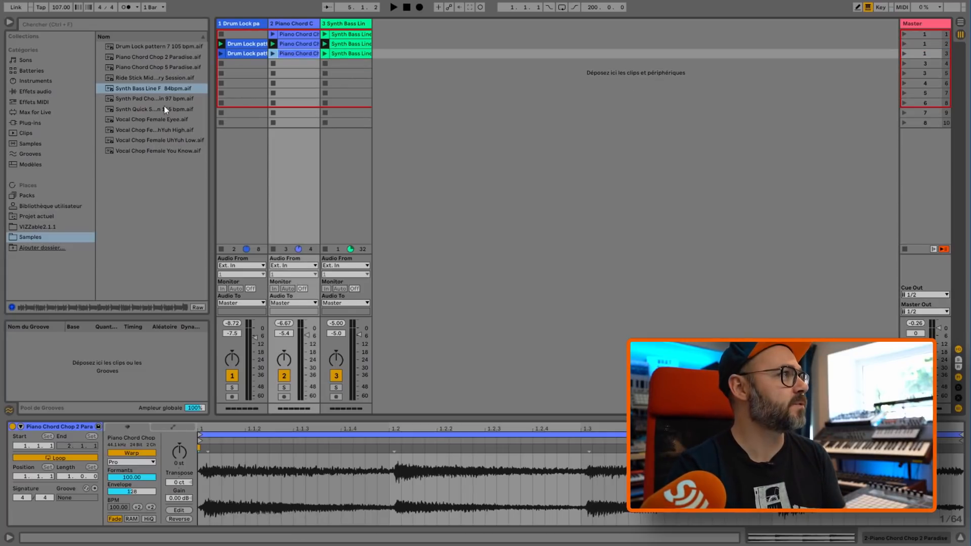
click(143, 97)
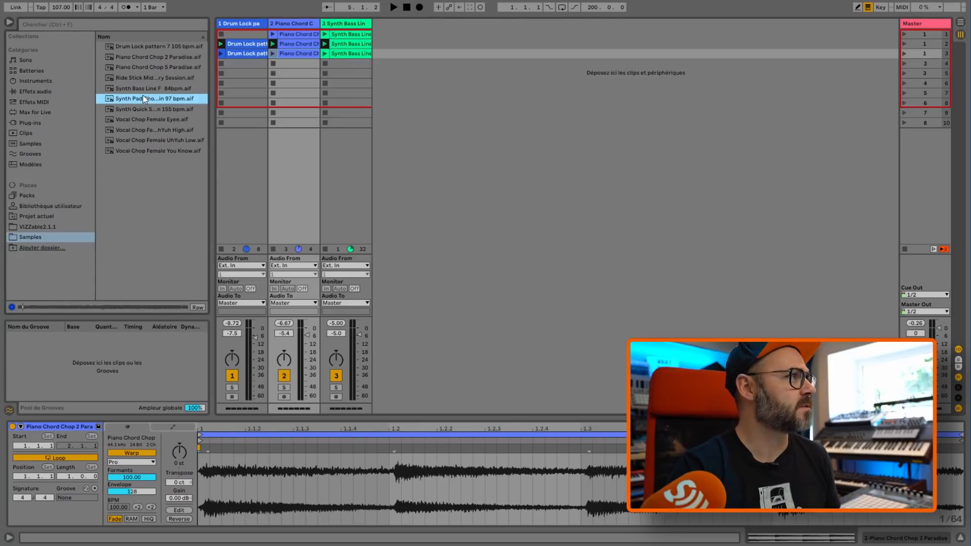
drag(135, 99, 446, 53)
click(294, 53)
key(Delete)
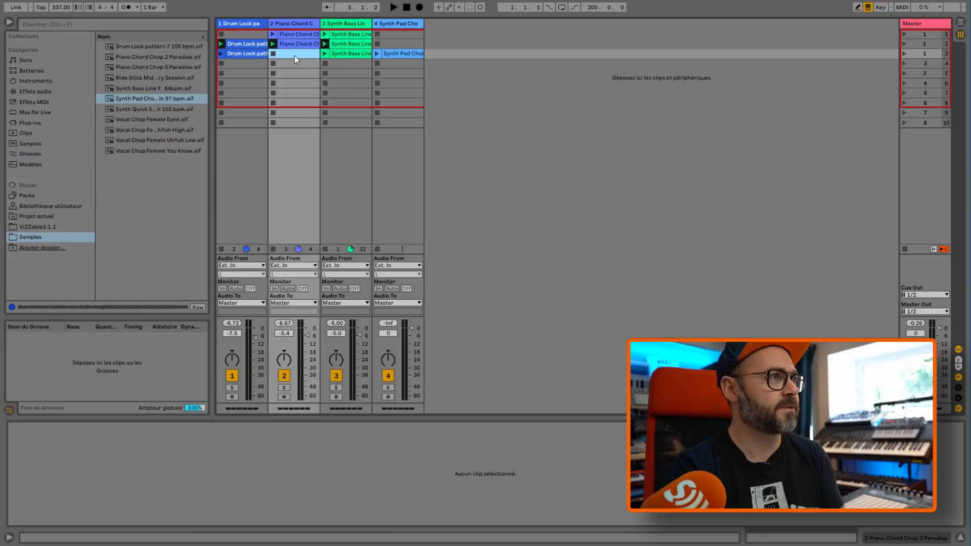
- Play the third scene, transpose the pad clip up 2 semitones, and lower the pad track's volume to -4.0 dB
click(903, 54)
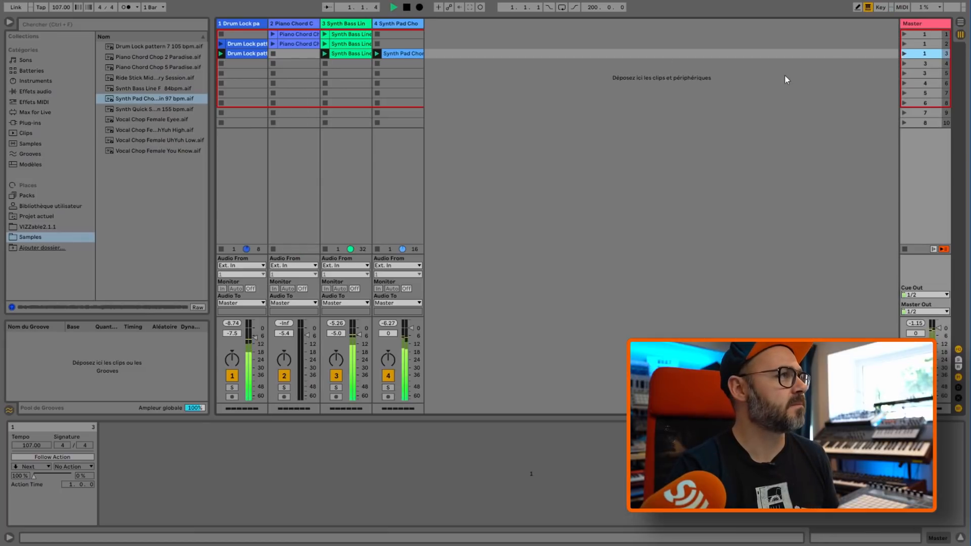
click(403, 54)
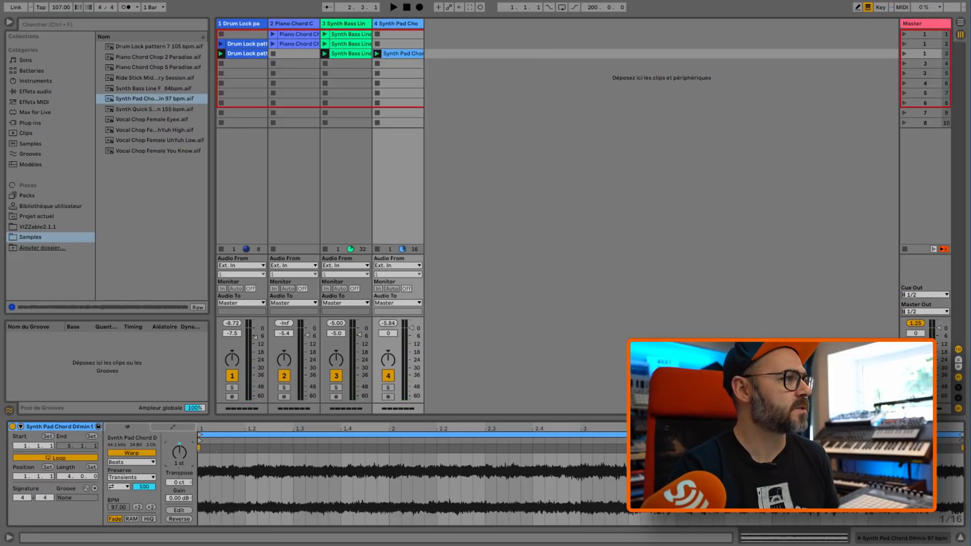
key(space)
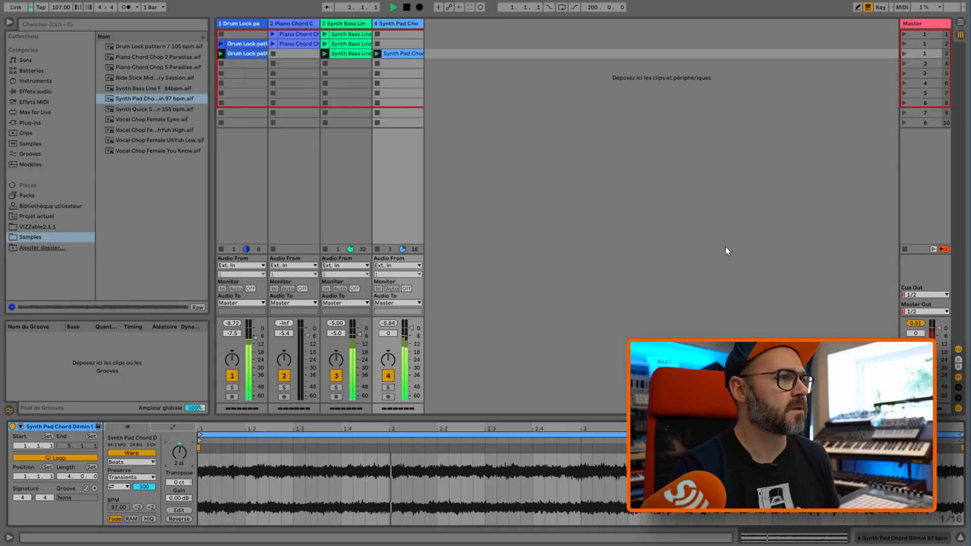
drag(420, 325, 420, 332)
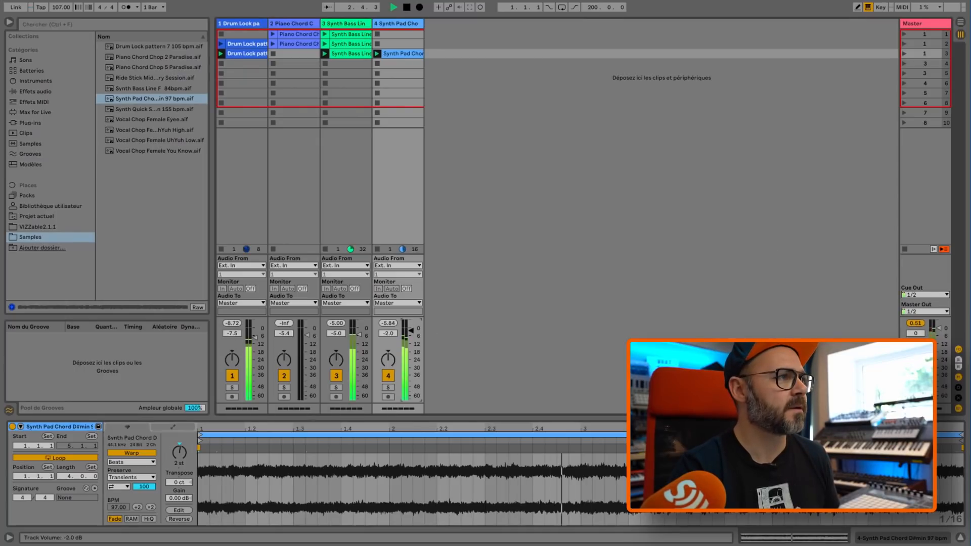
scroll(412, 336, up, 2)
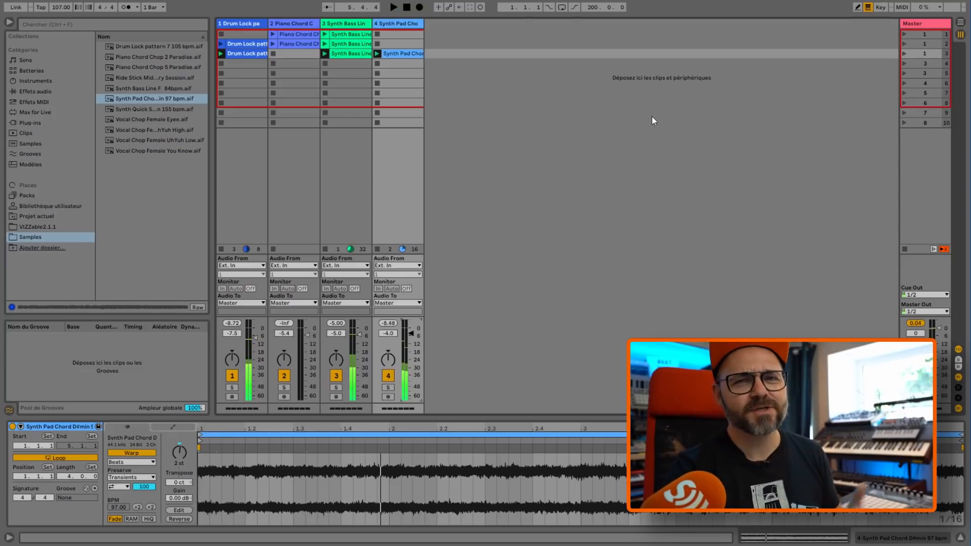
- Stop playback, duplicate the third scene, and add the Synth Quick Stab 155 bpm sample to the copy on a new track
click(175, 109)
key(space)
click(926, 56)
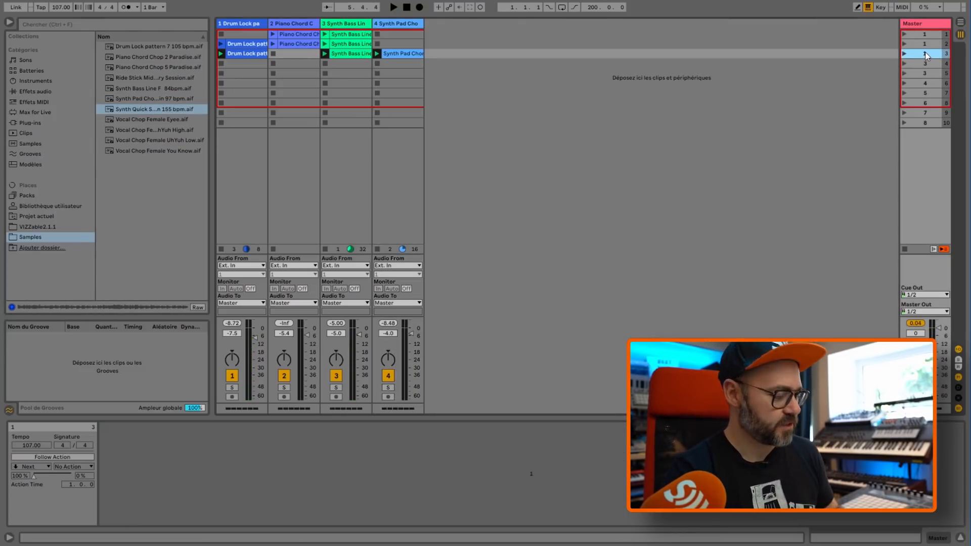
key(ctrl+d)
drag(128, 109, 518, 72)
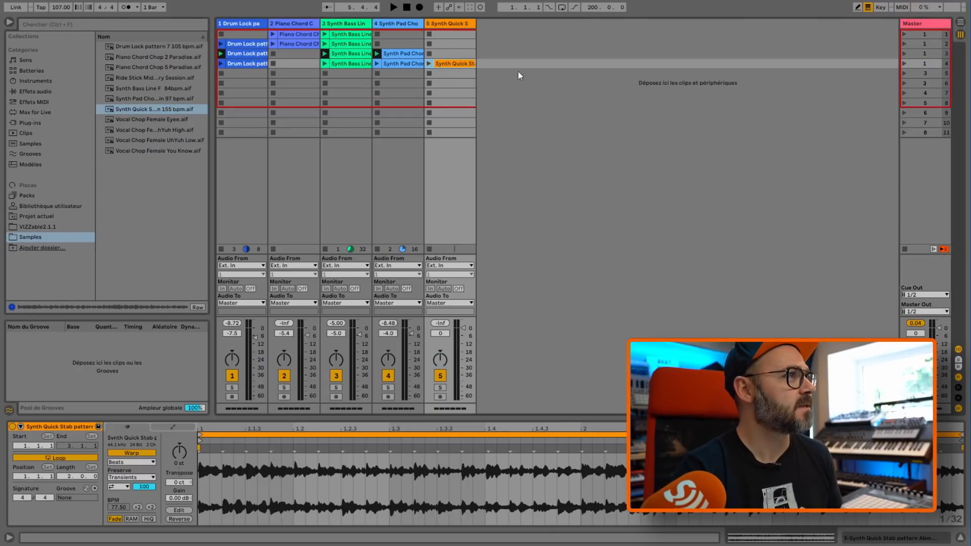
- Play the fourth scene and transpose the Synth Quick Stab clip up 2 semitones, listening to it in the mix
click(903, 63)
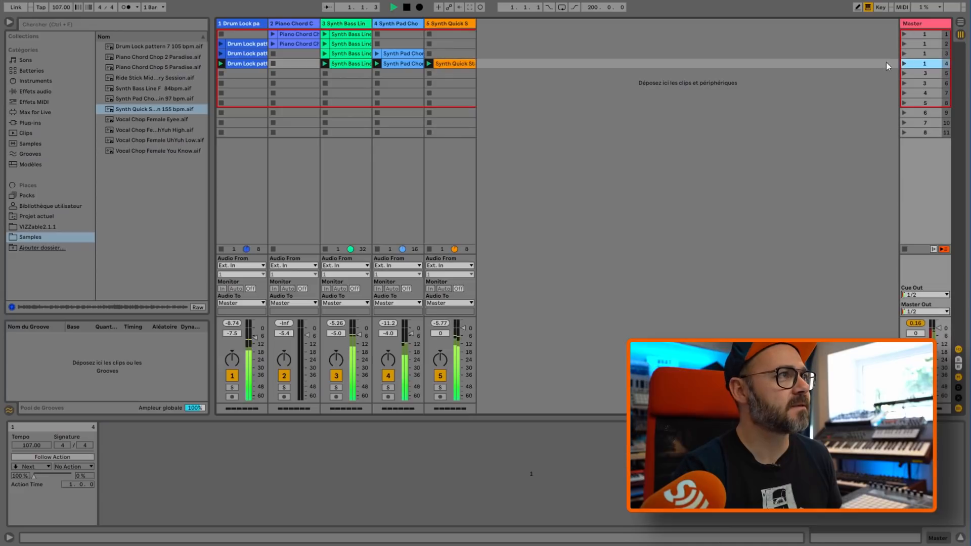
click(464, 63)
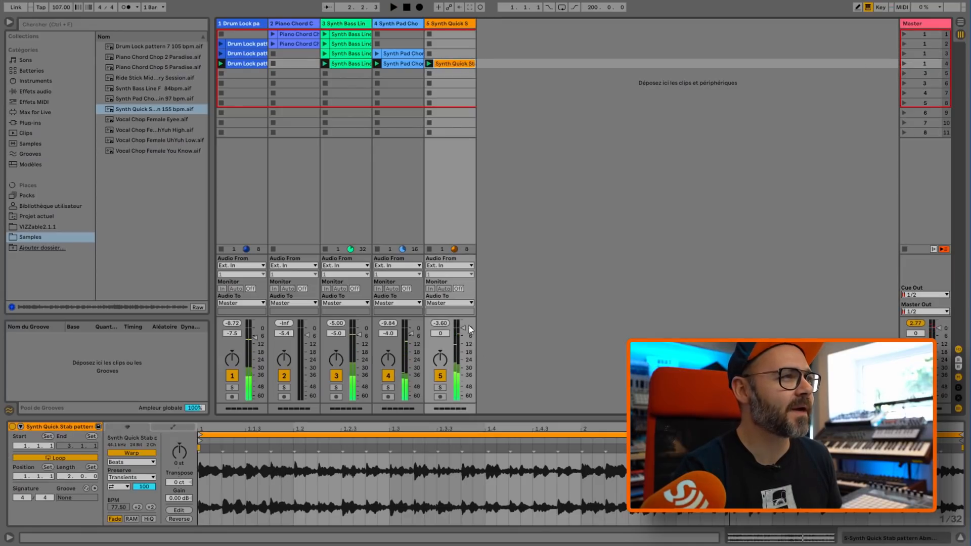
key(space)
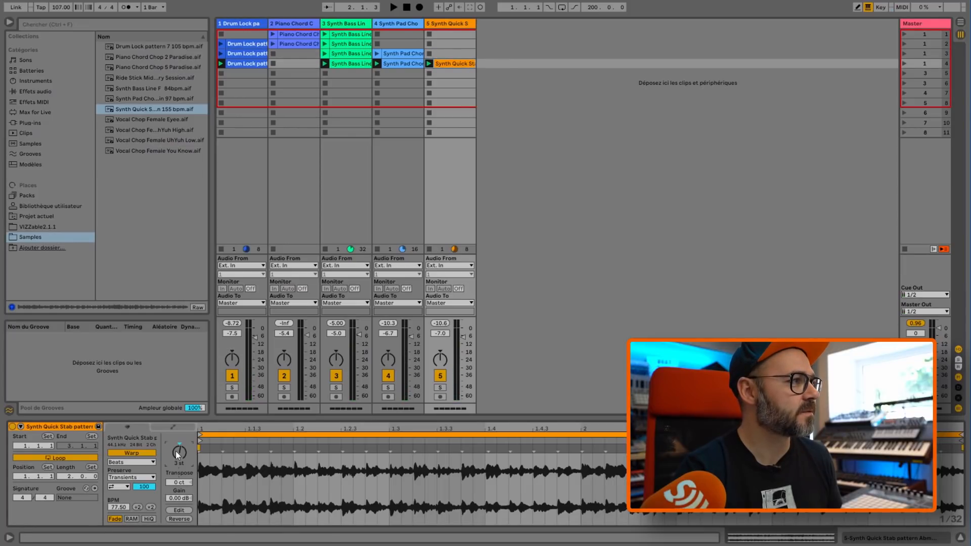
key(space)
drag(177, 454, 177, 460)
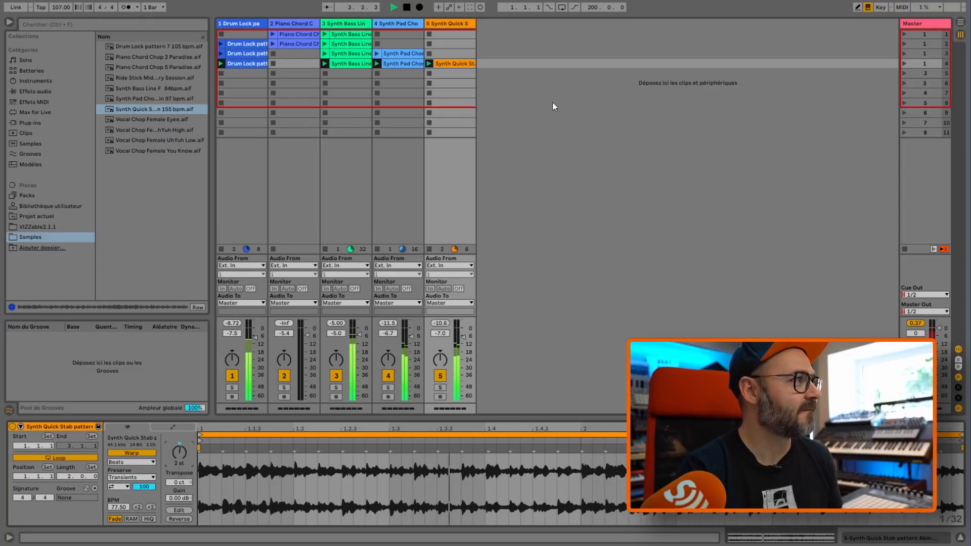
key(space)
- Copy the second scene to directly below the fourth scene
click(924, 63)
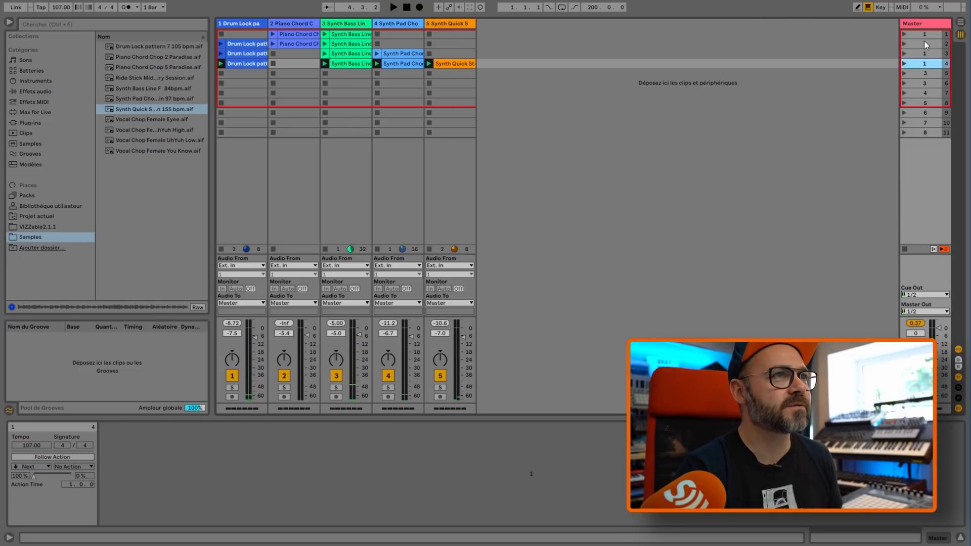
click(926, 43)
drag(929, 41, 927, 66)
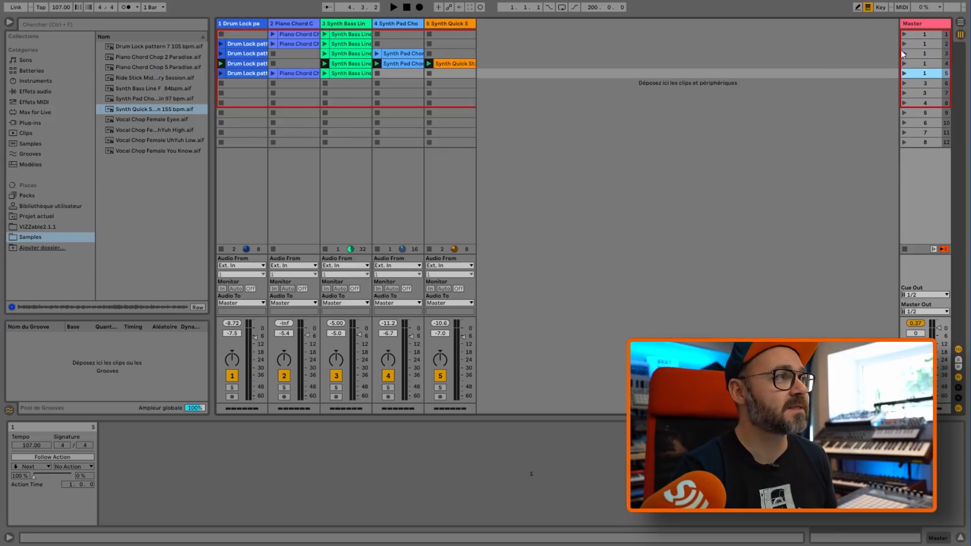
- Replace the piano clip in the fifth scene with the Piano Chord Chop 5 Paradise sample and play the scene
click(292, 76)
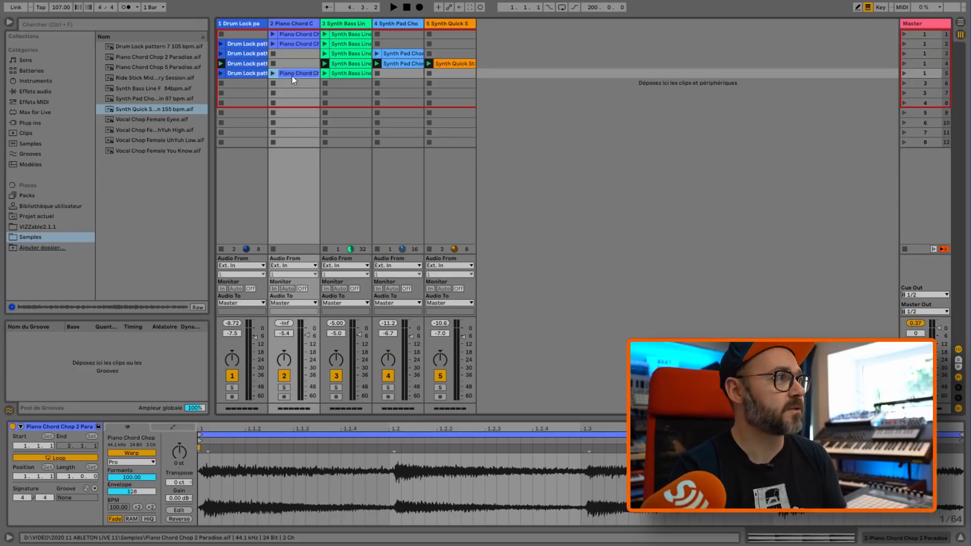
key(Delete)
click(158, 66)
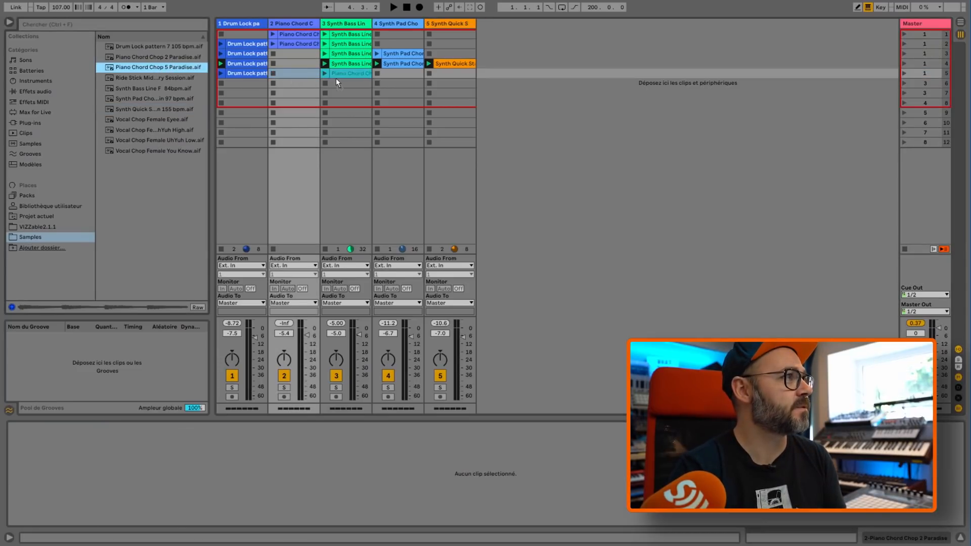
drag(298, 76, 298, 77)
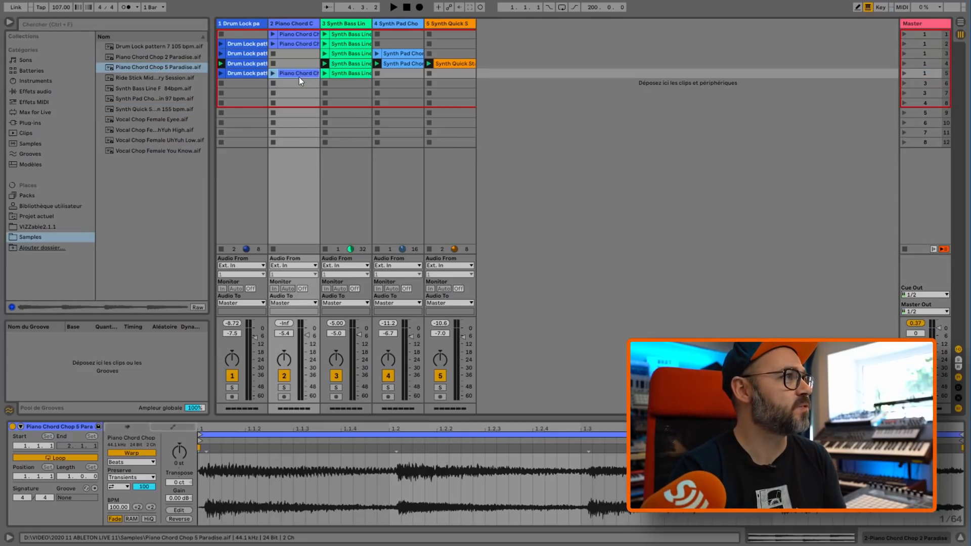
click(904, 74)
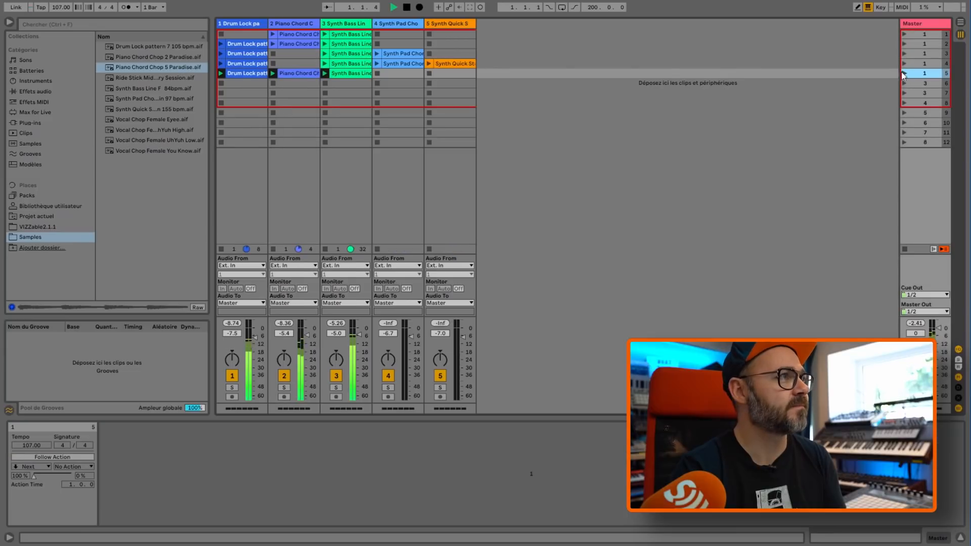
- Set the fifth scene's bass clip transposition to 1 semitone, checking it soloed and within the full scene
click(353, 72)
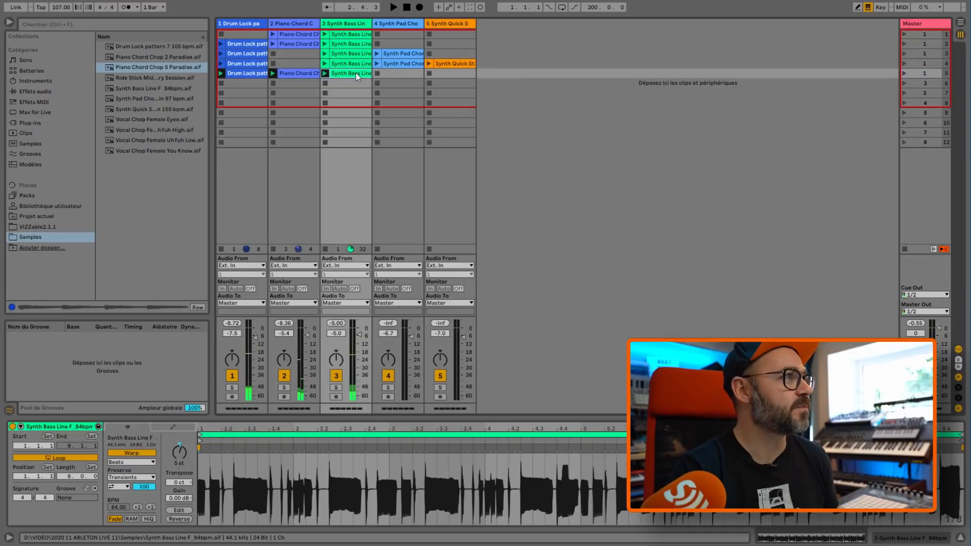
drag(180, 450, 180, 459)
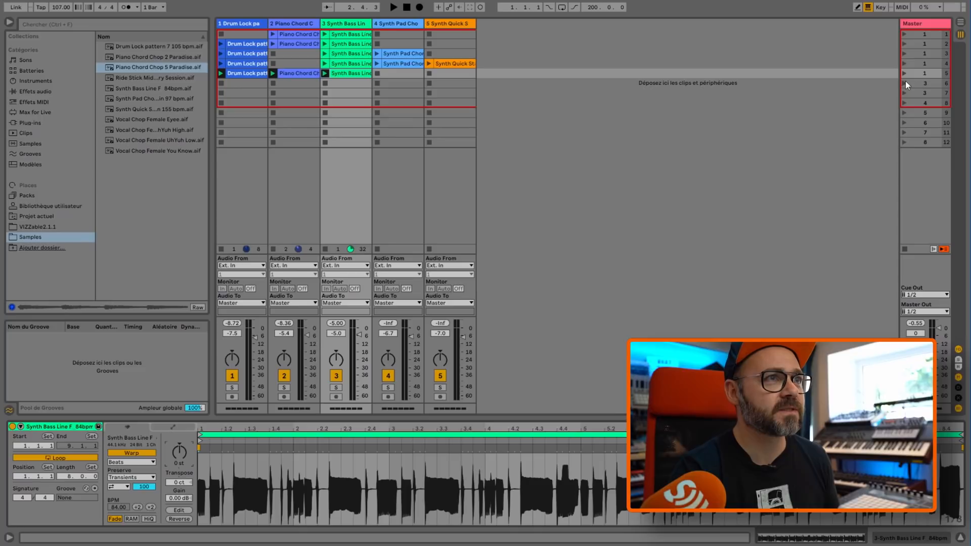
click(902, 72)
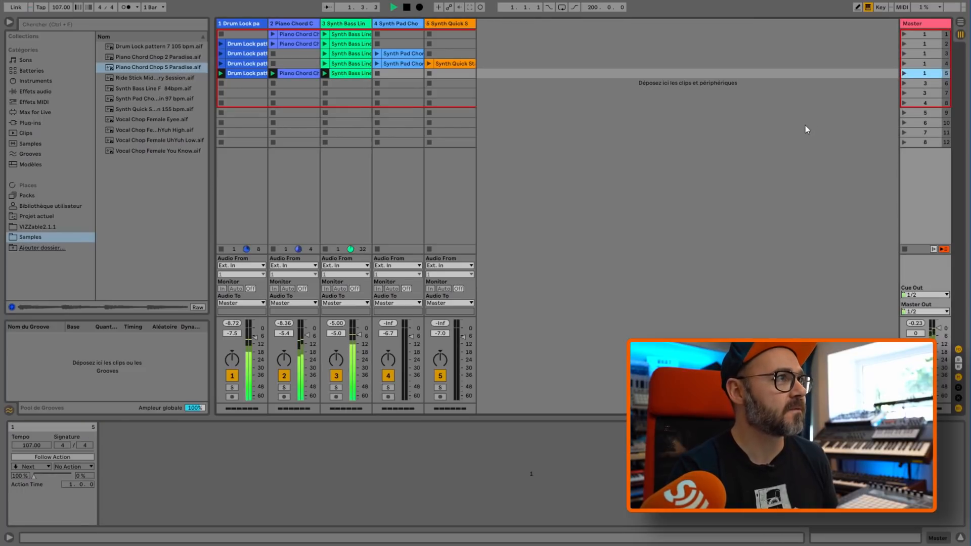
click(370, 175)
click(335, 388)
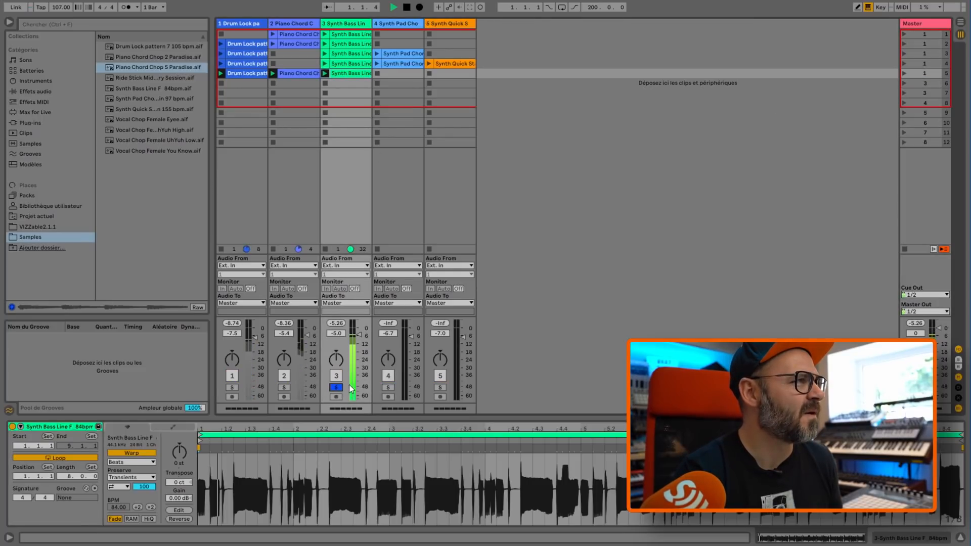
drag(179, 456, 179, 451)
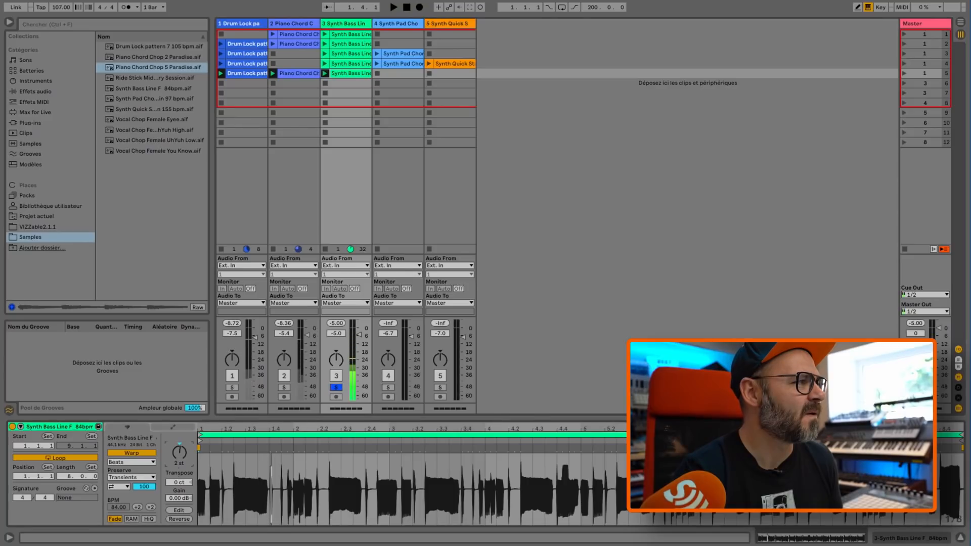
key(space)
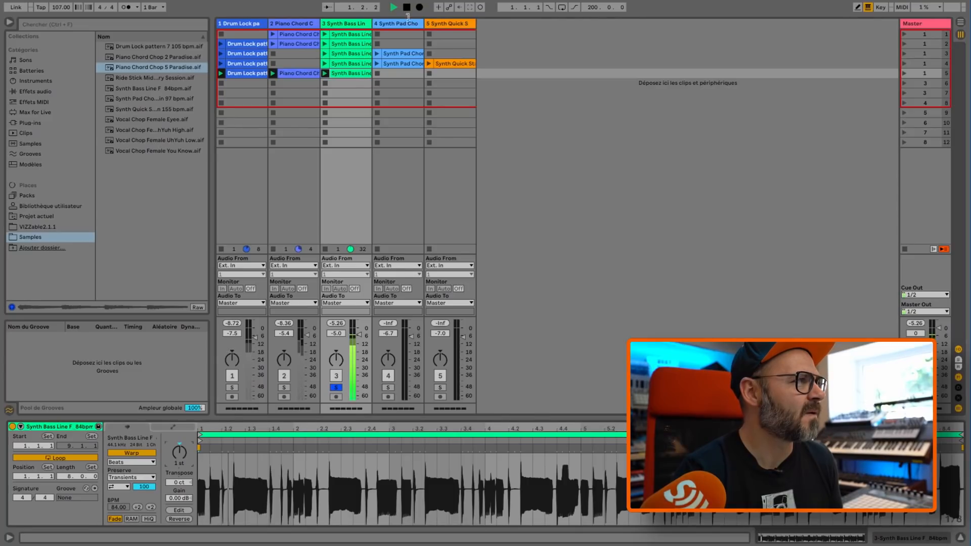
key(space)
click(924, 73)
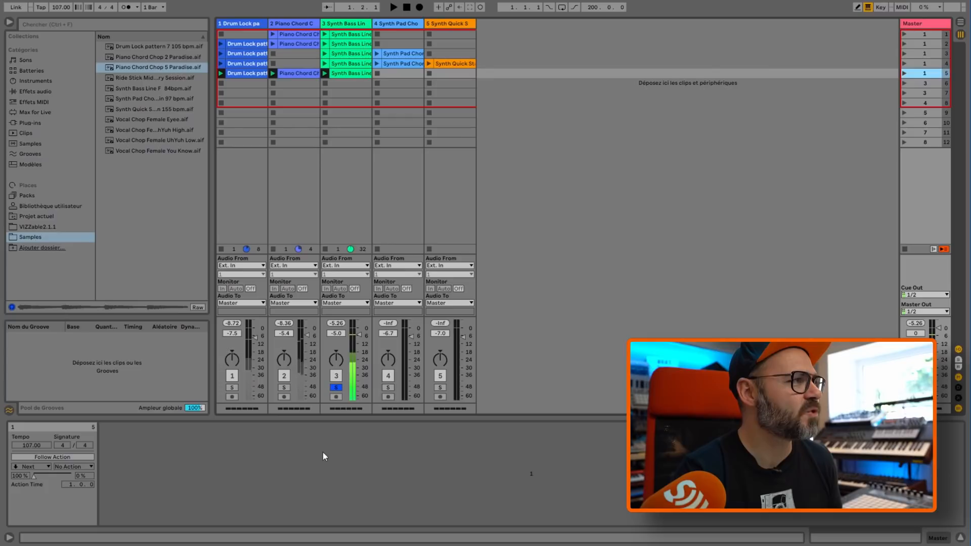
click(336, 388)
key(space)
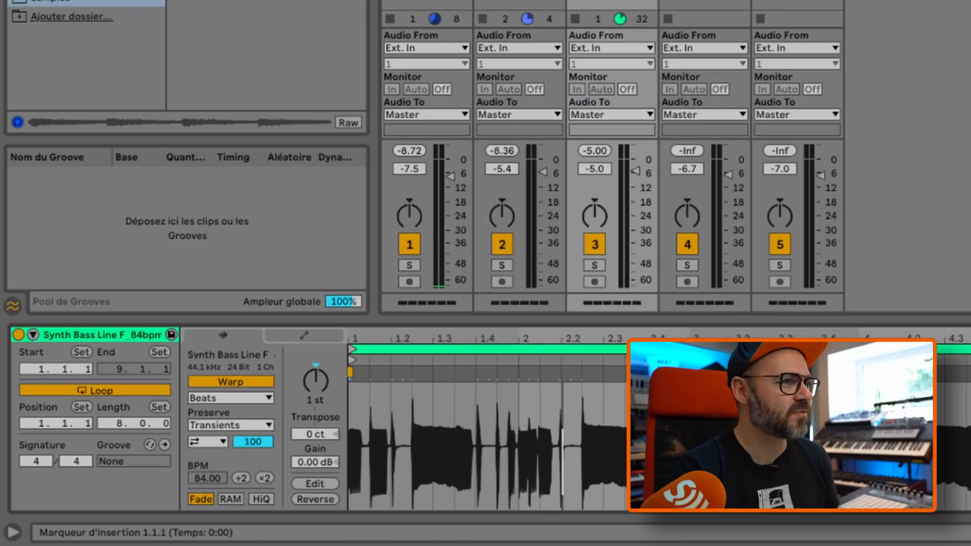
- Shorten the fifth scene's bass loop, set its drum loop length to 0.2.0 while listening, and stop playback
drag(968, 349, 420, 367)
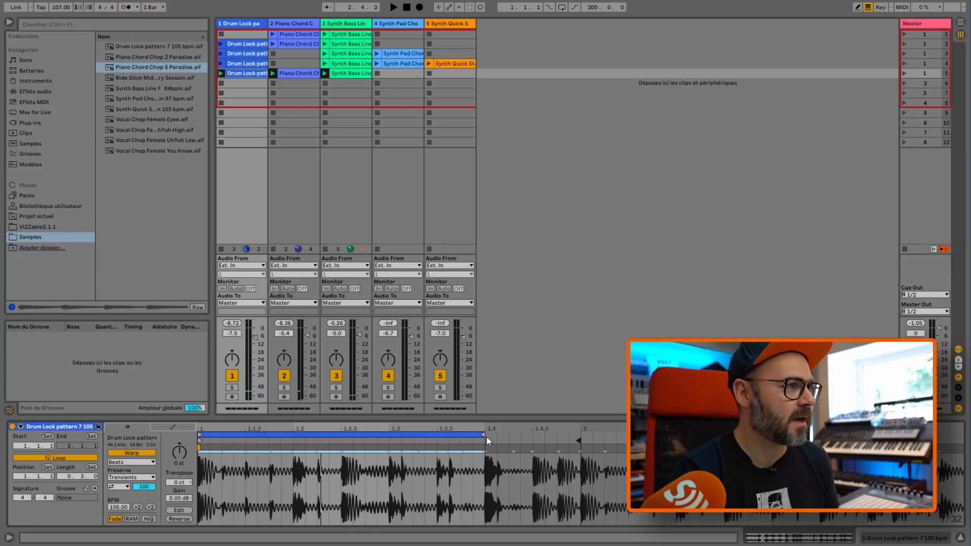
drag(487, 435, 579, 436)
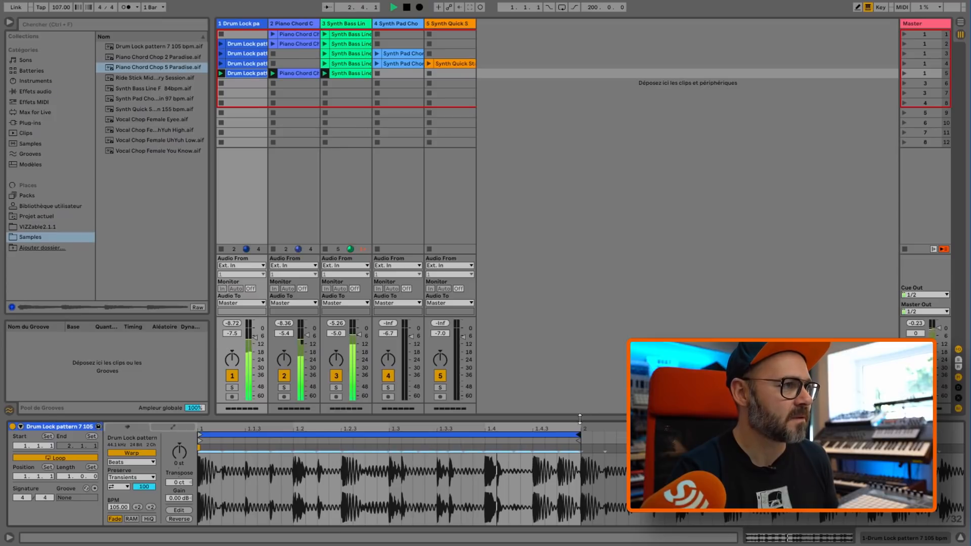
drag(578, 437, 340, 435)
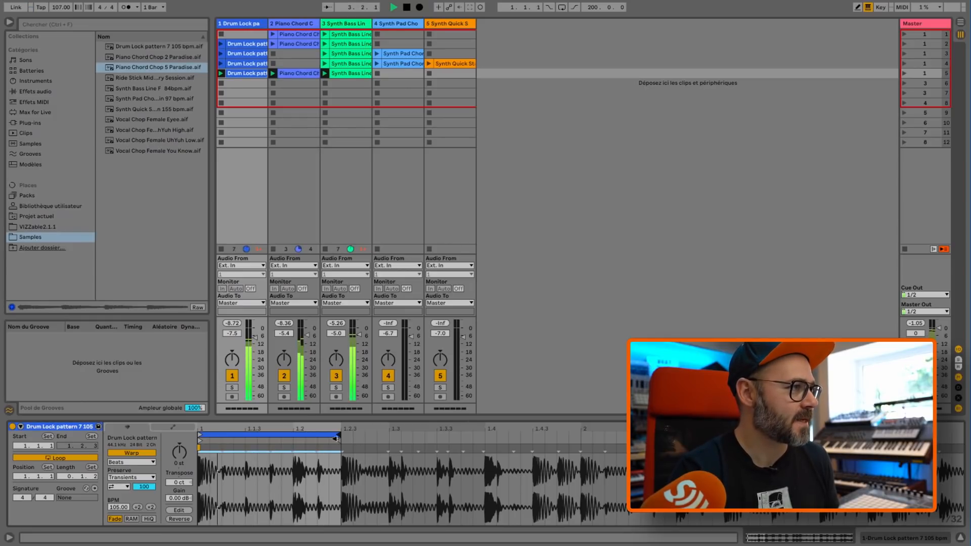
drag(339, 435, 385, 436)
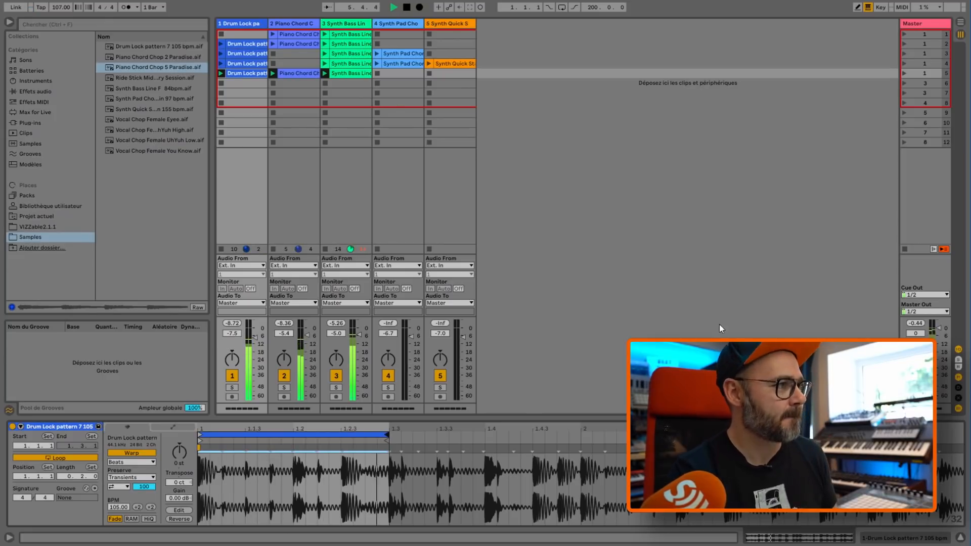
key(space)
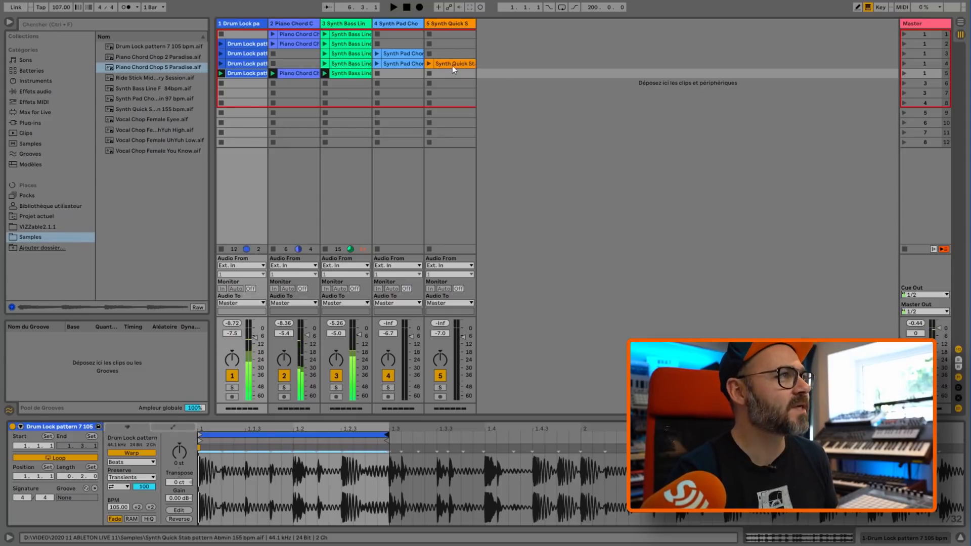
- Copy the third scene to below the fifth, add the second scene's piano clip to the copy, and play it
click(930, 54)
drag(929, 55, 927, 80)
click(904, 84)
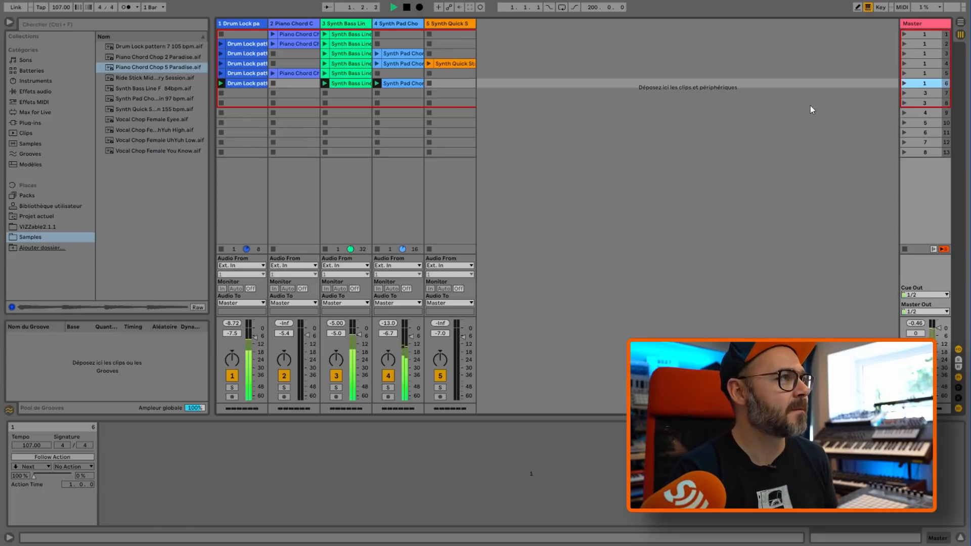
drag(296, 45, 292, 81)
click(904, 83)
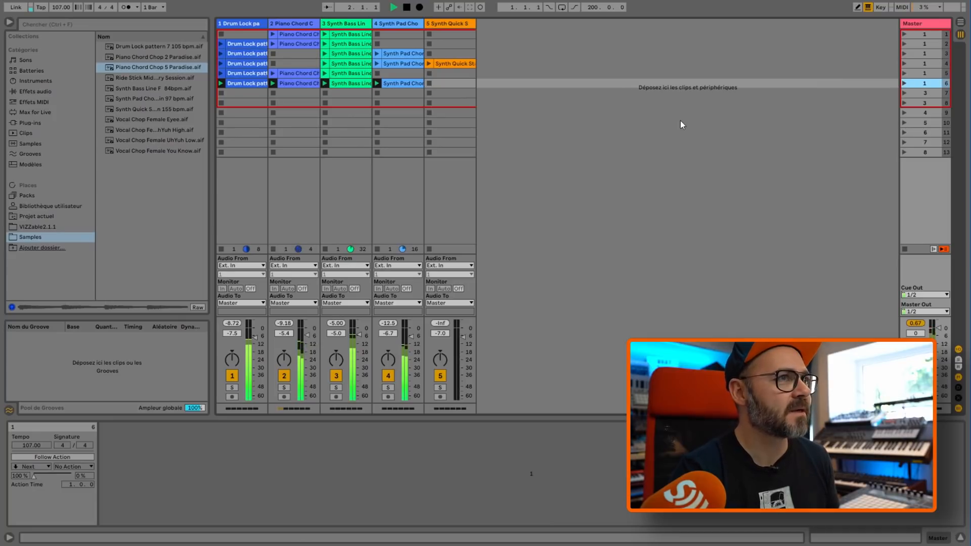
- Set the sixth scene's pad clip loop length to 1.0.0 and listen to it with the scene
click(393, 83)
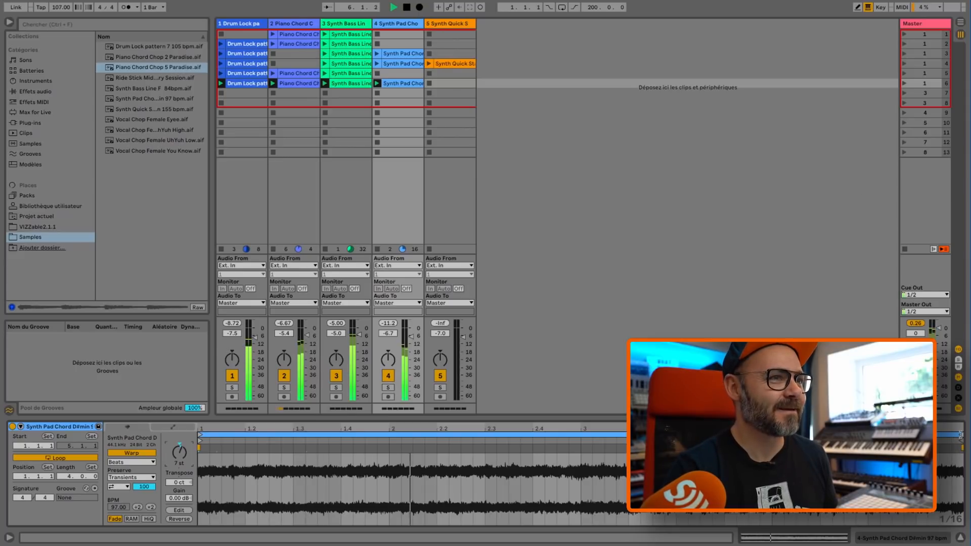
key(space)
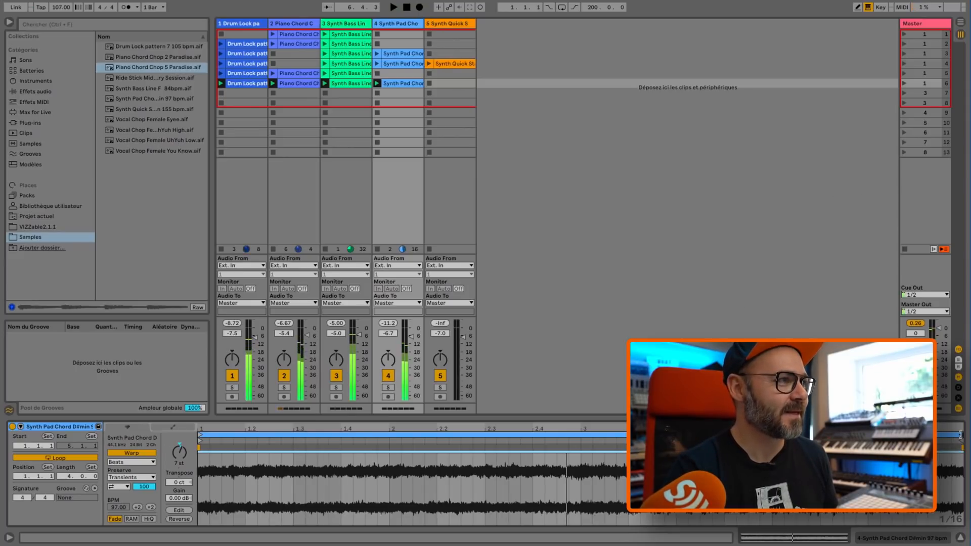
drag(959, 434, 389, 434)
key(space)
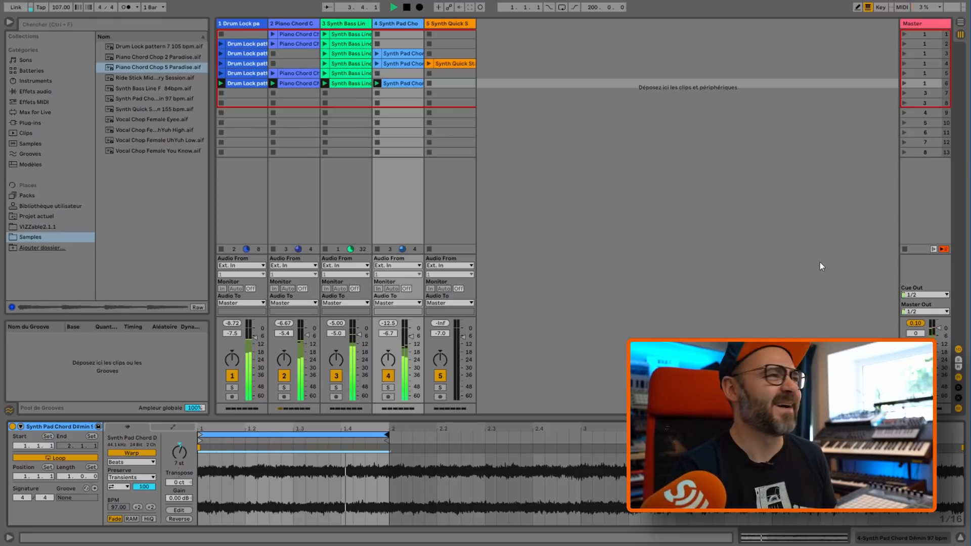
key(space)
- Copy the Synth Quick Stab clip from the fourth scene into the sixth and set its transposition to 9 semitones, listening in the mix
drag(456, 63, 459, 84)
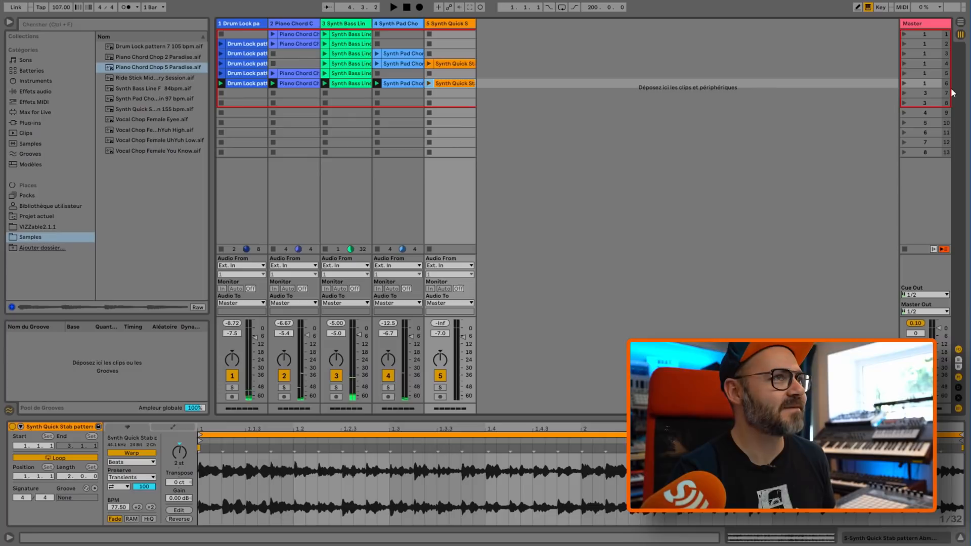
click(901, 83)
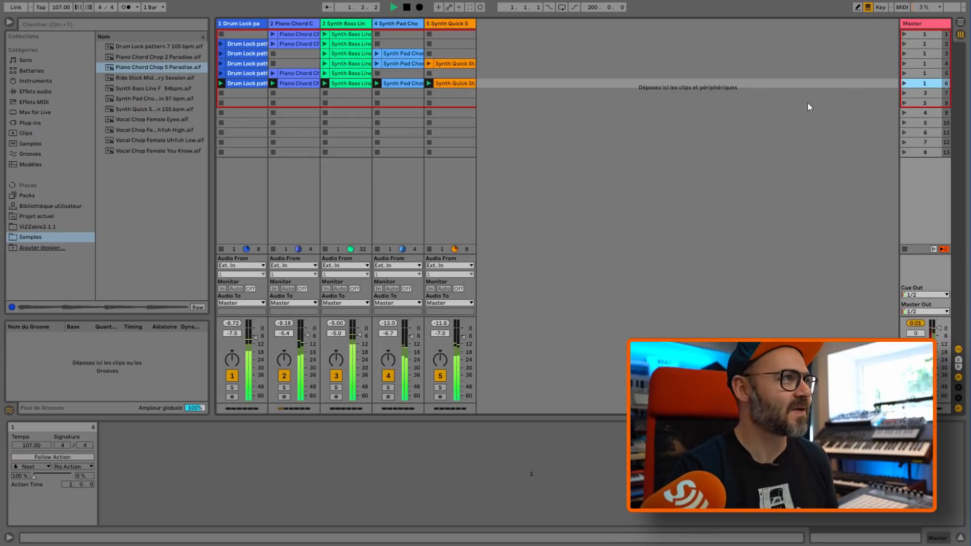
click(453, 82)
key(space)
key(space)
drag(191, 451, 191, 439)
key(space)
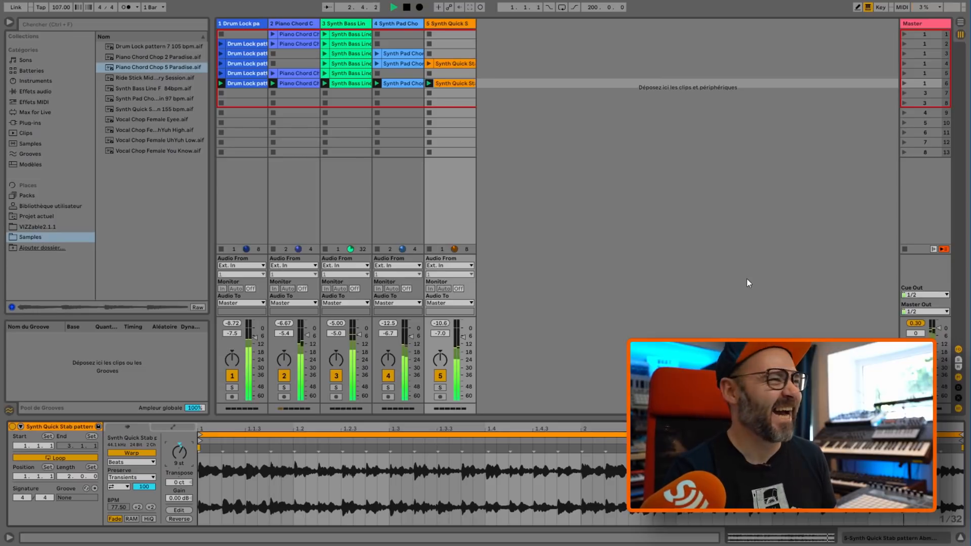
- Play the third, fourth and sixth scenes in turn to hear how they follow one another
click(904, 54)
click(904, 63)
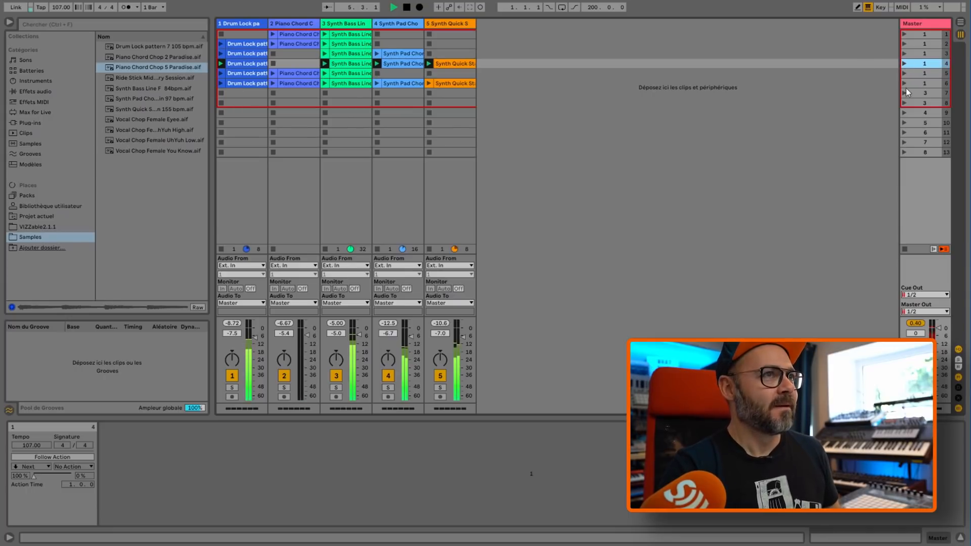
click(905, 92)
click(904, 84)
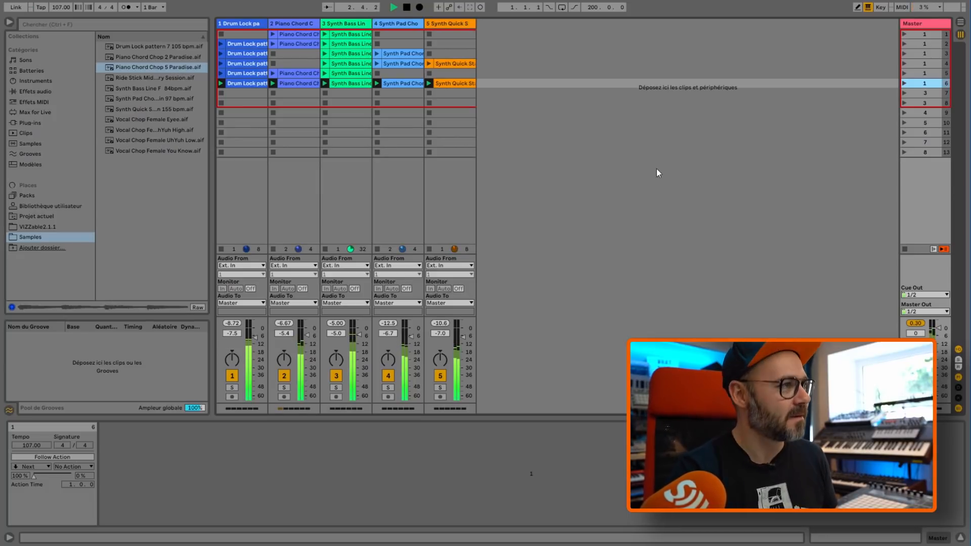
- Copy the sixth scene's one-bar pad clip into the fifth scene and compare the fifth and sixth scenes by ear
click(905, 73)
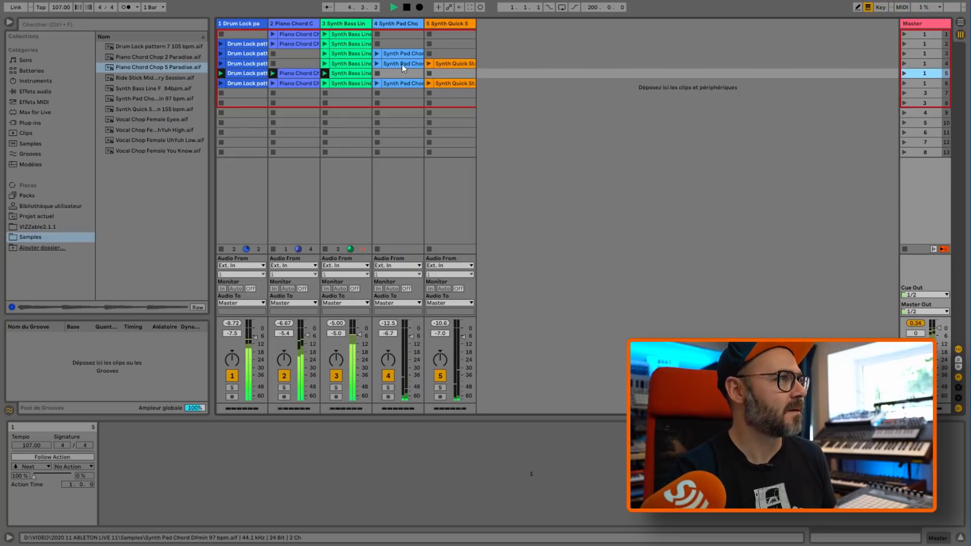
drag(402, 65, 402, 74)
click(377, 73)
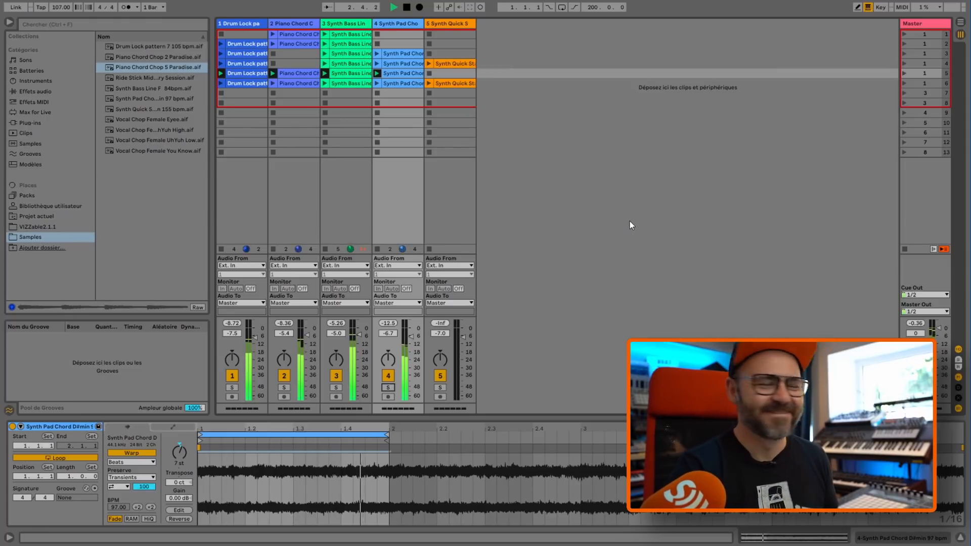
click(904, 83)
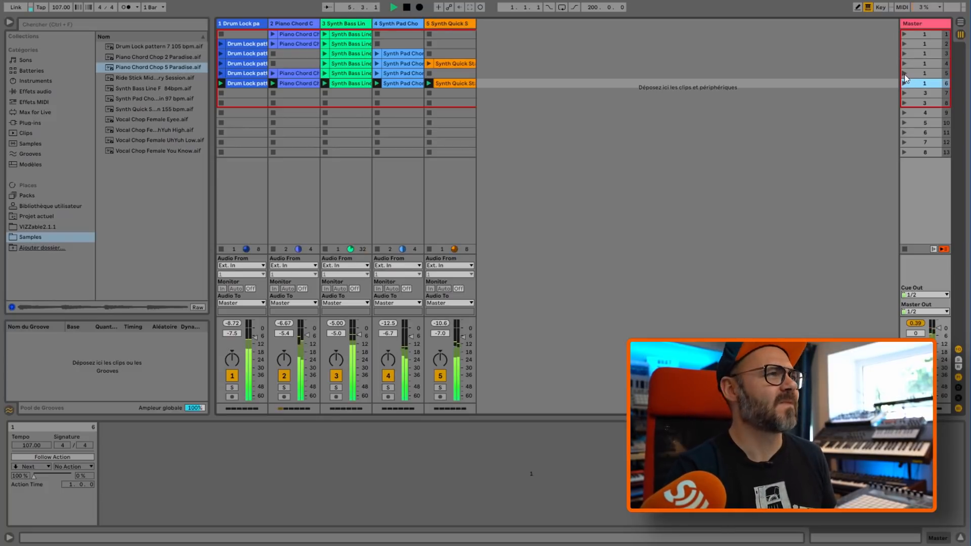
click(904, 74)
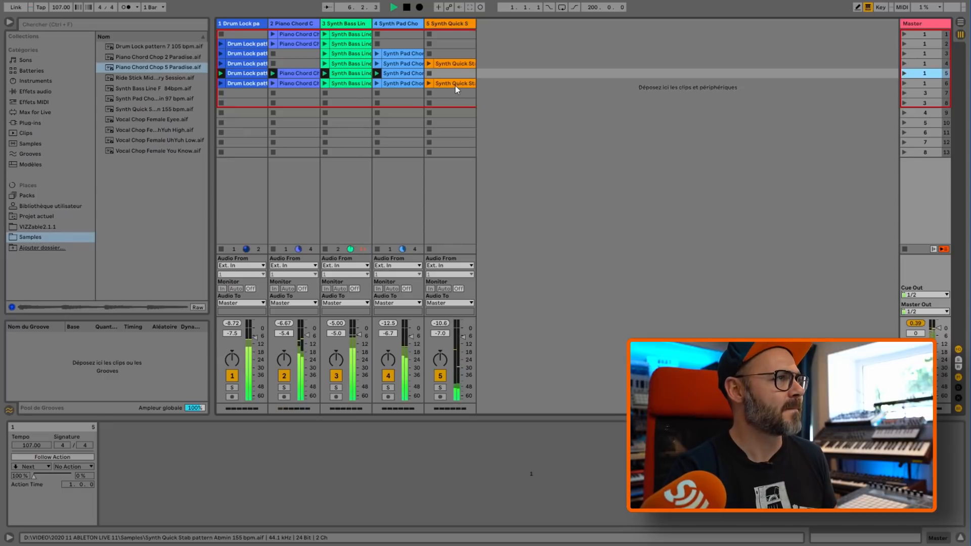
- Copy the sixth scene's Synth Quick Stab clip into the fifth scene and play the two scenes alternately
click(455, 85)
drag(454, 84, 455, 73)
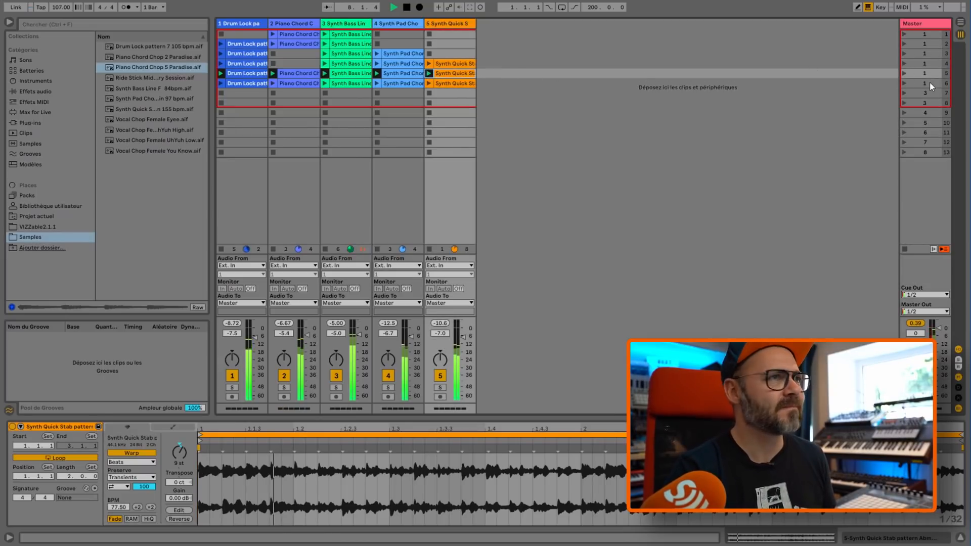
click(903, 84)
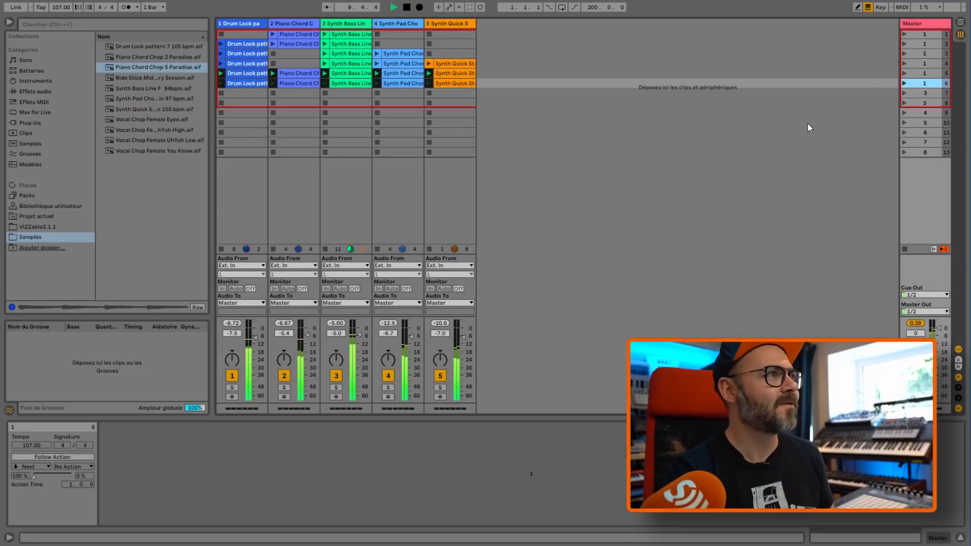
click(903, 74)
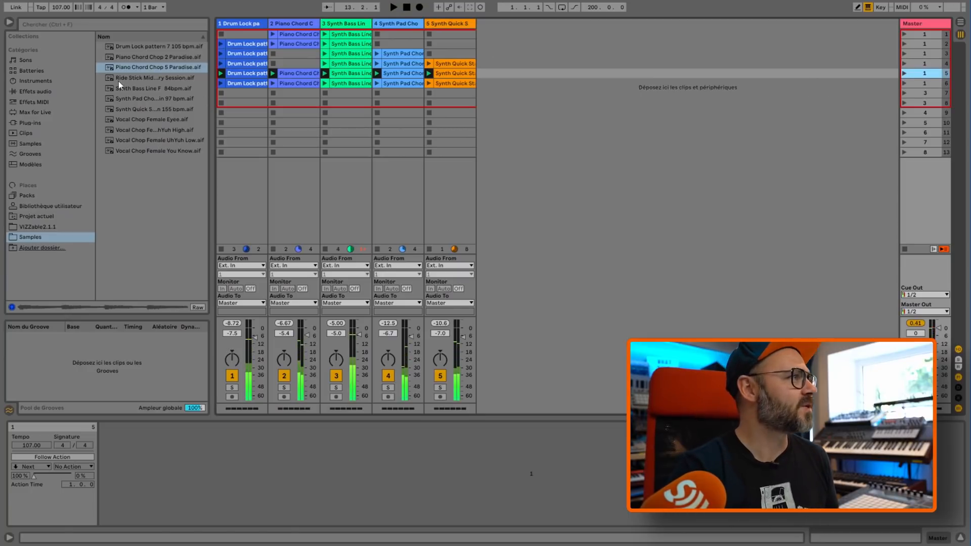
- Add the Vocal Chop Female Eyee sample to the fourth scene on a new track and play the scene
click(161, 121)
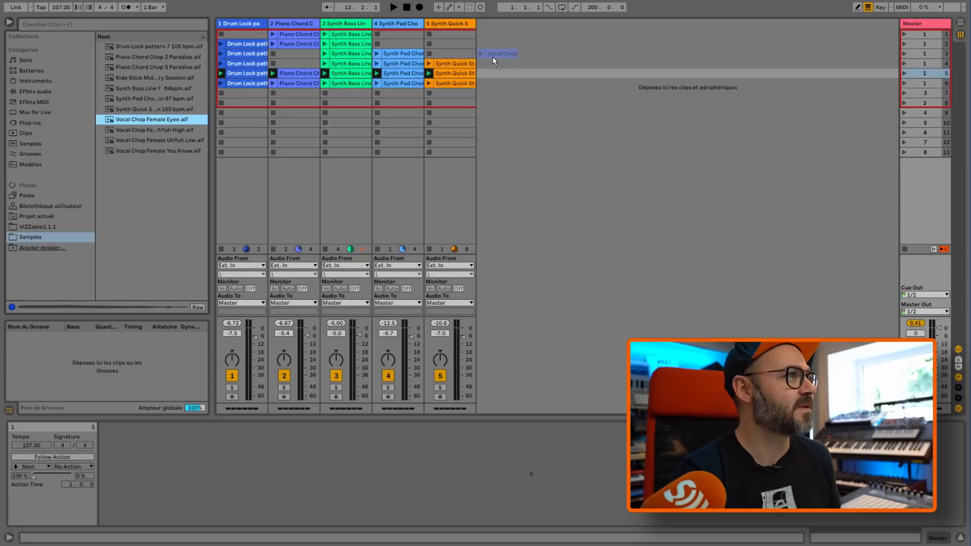
drag(497, 65, 498, 64)
click(903, 64)
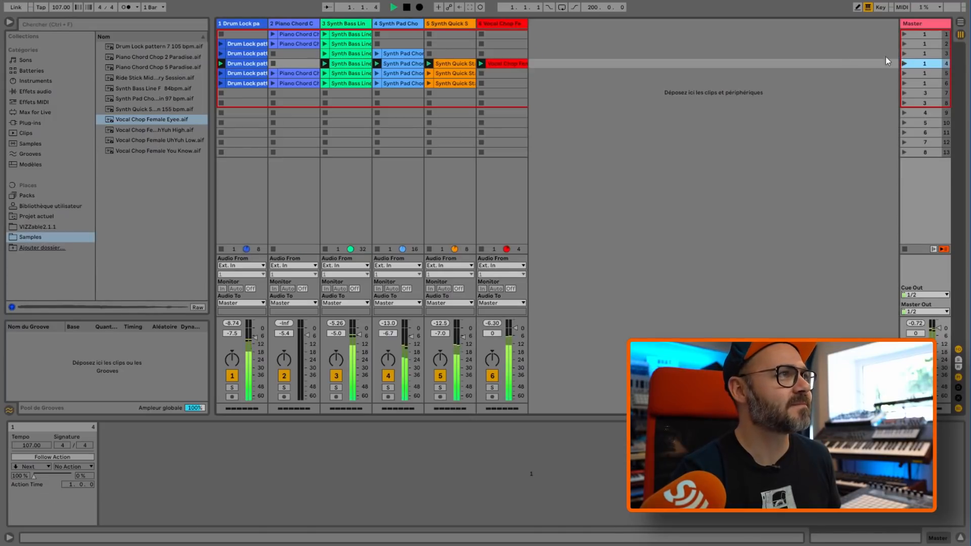
- Lower the vocal chop track's volume to -6.2 dB and turn off looping for its clip
drag(517, 334, 516, 339)
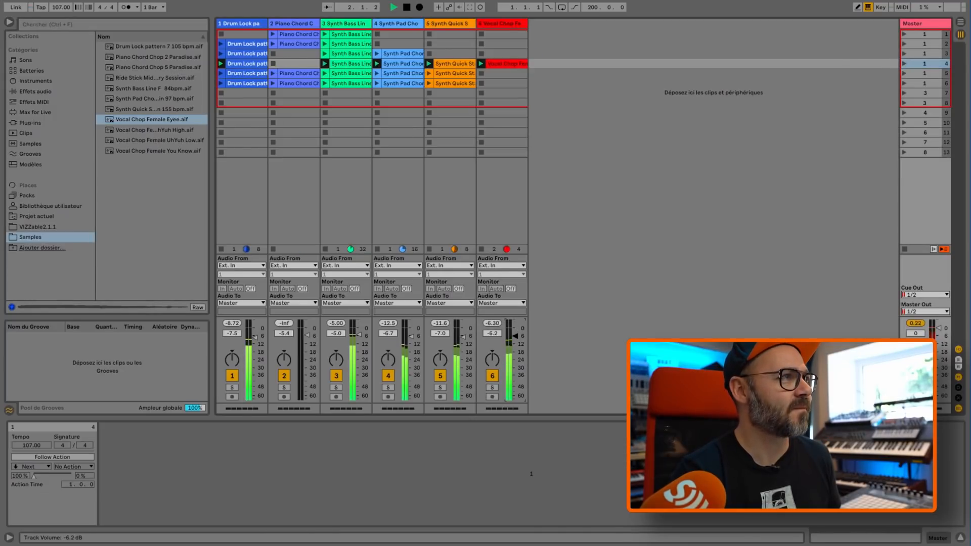
click(510, 65)
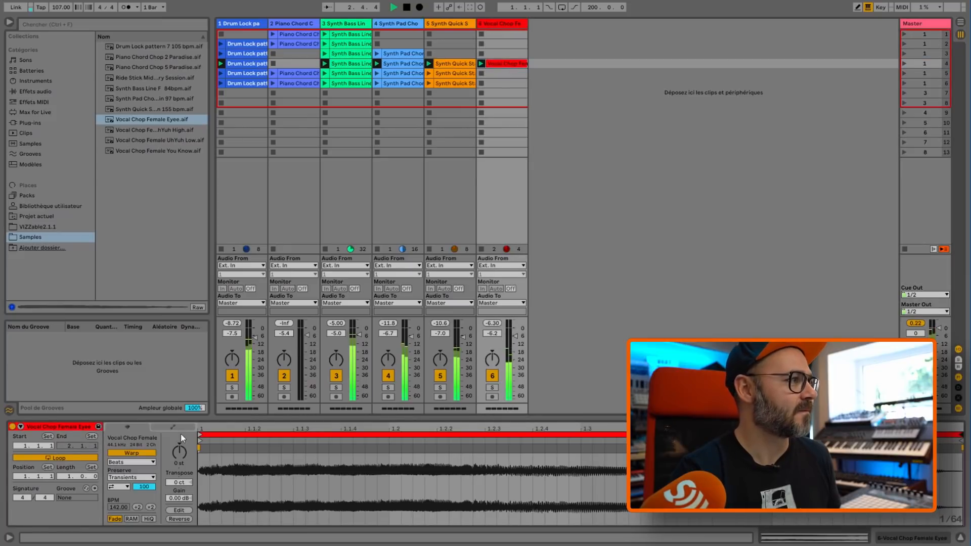
click(71, 458)
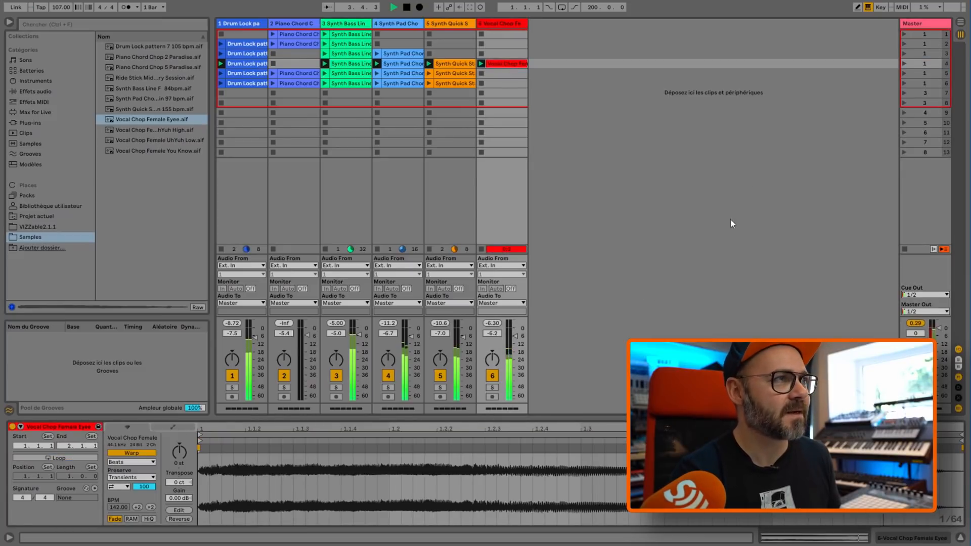
- Copy the fourth scene's vocal chop clip into the fifth scene and play the two scenes alternately
click(905, 64)
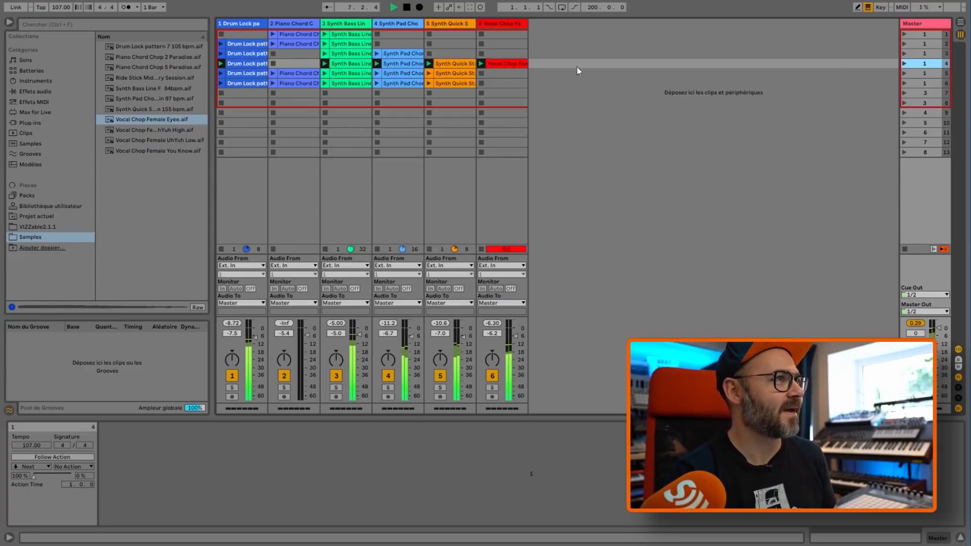
drag(500, 64, 503, 73)
click(904, 74)
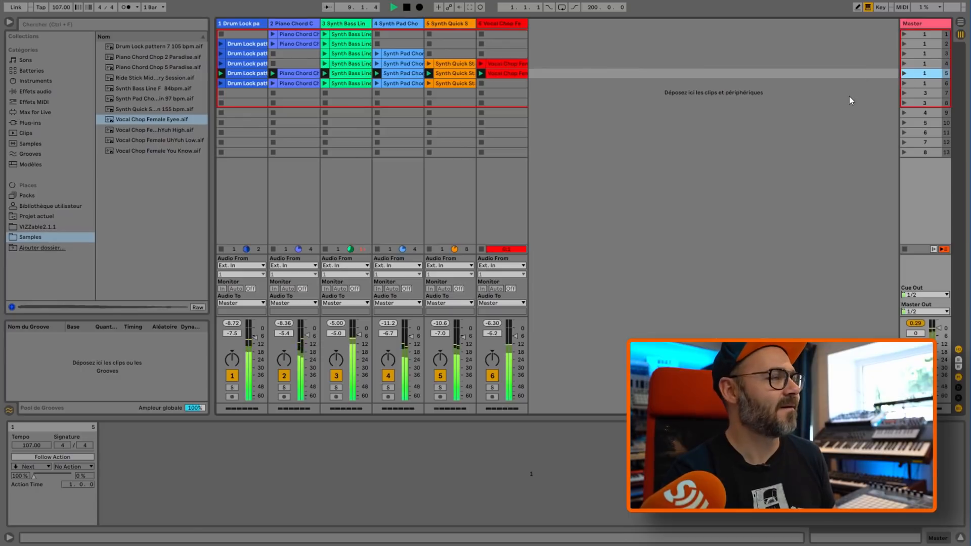
click(903, 62)
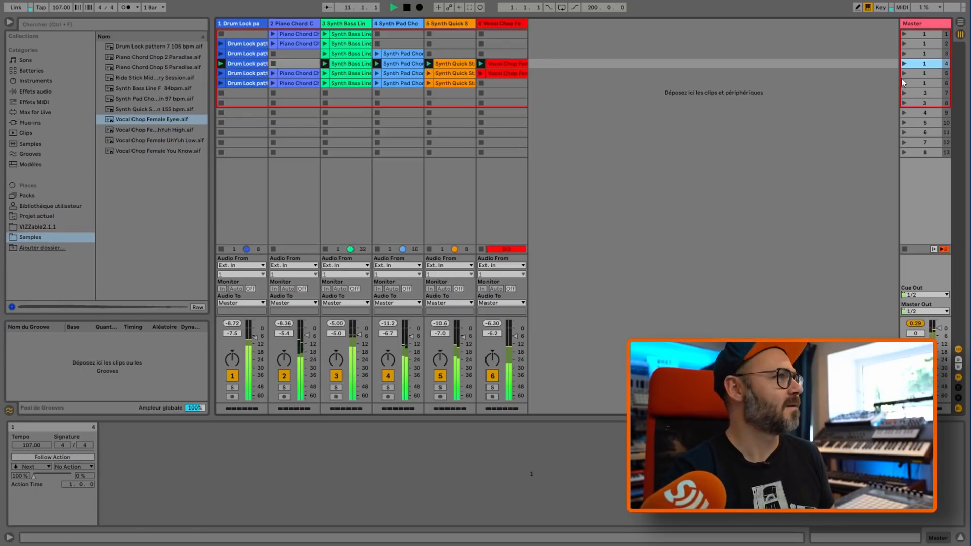
- Add the Vocal Chop Female UhYuh High sample to the sixth scene on the vocal track, play the scene and open the clip
click(158, 130)
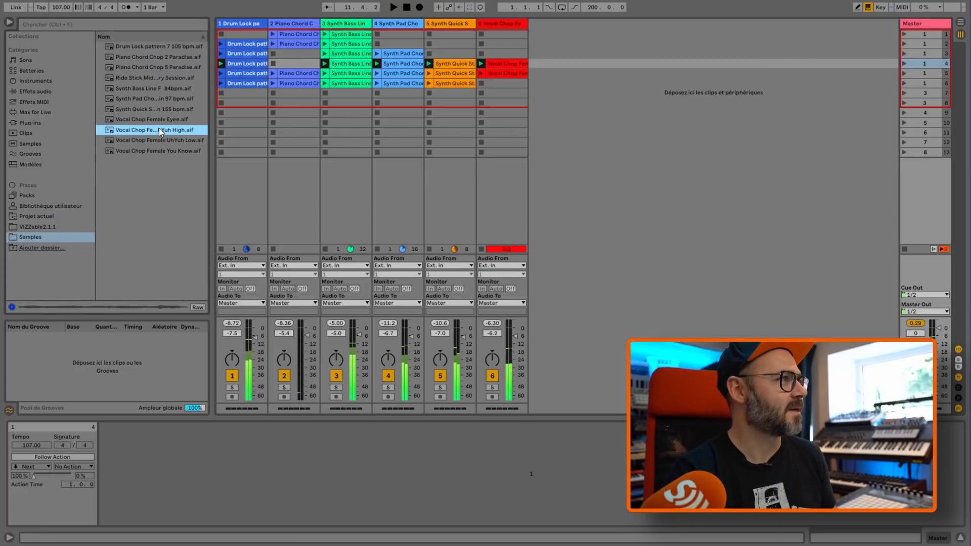
drag(518, 86, 517, 84)
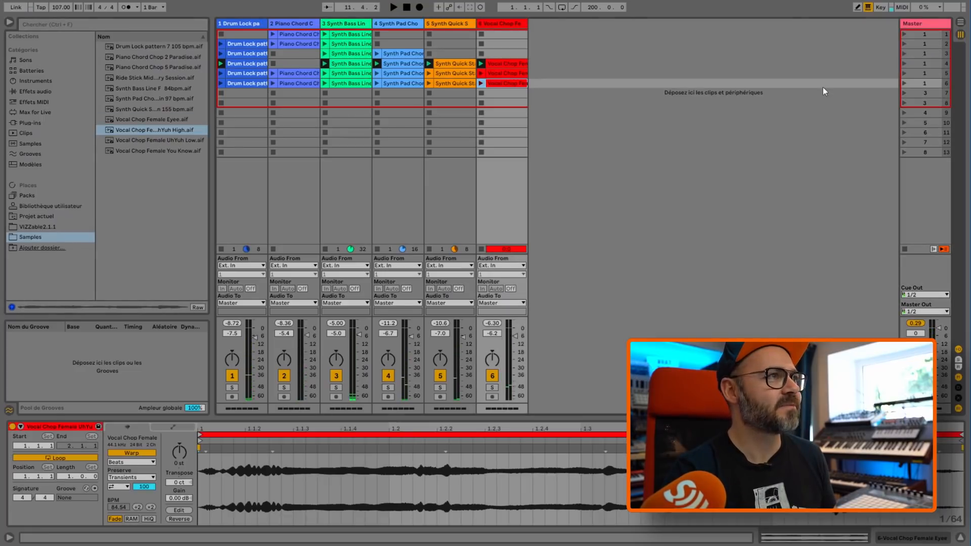
click(903, 82)
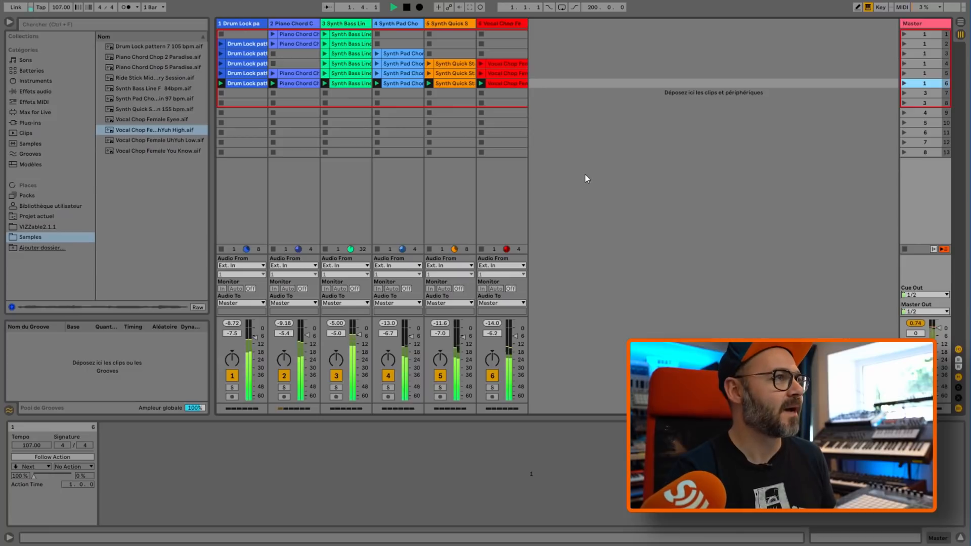
click(501, 83)
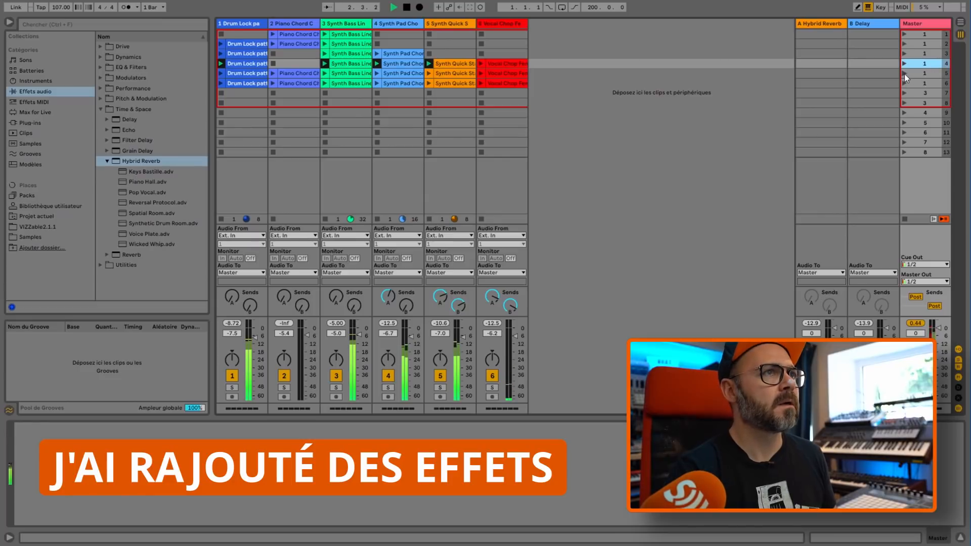
- Play the fifth scene followed by the sixth to hear them with the reverb and delay sends, and stop playback
click(904, 74)
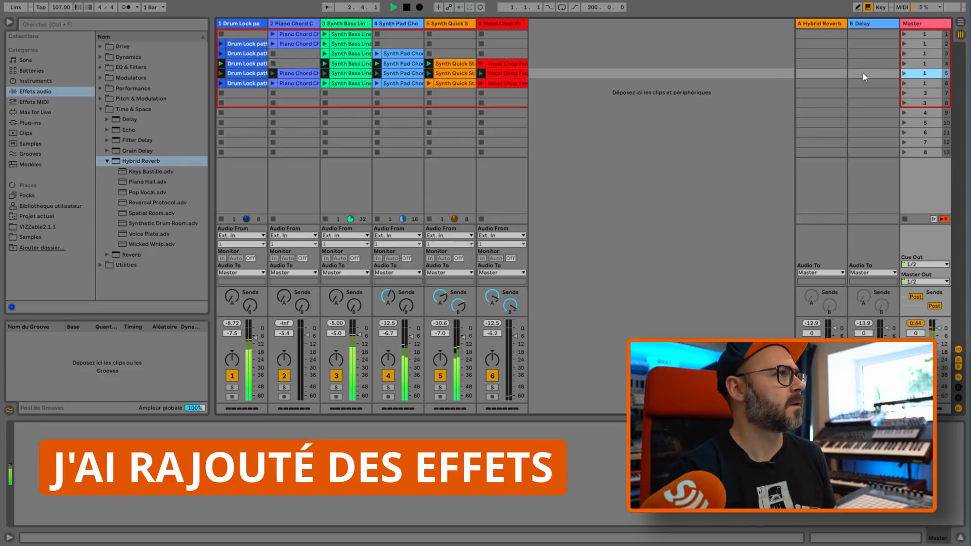
click(903, 84)
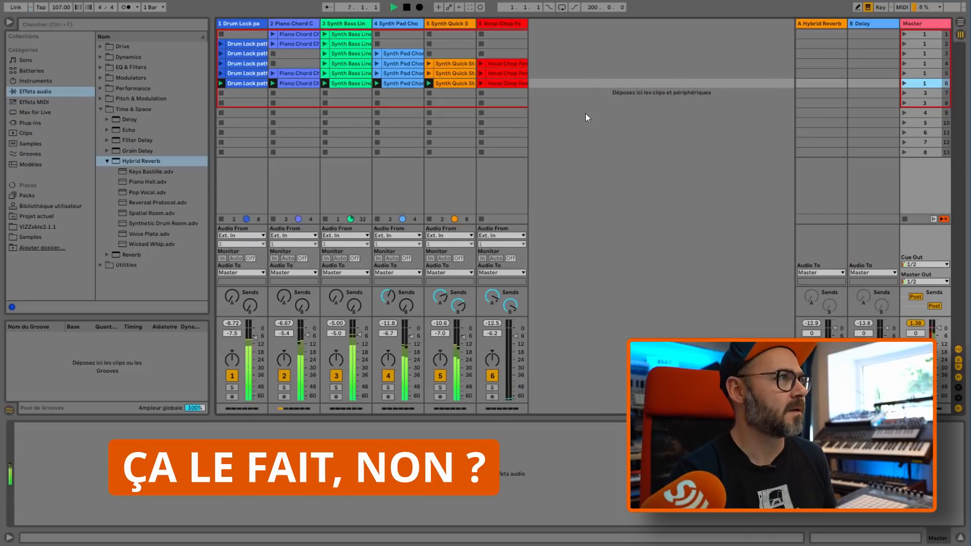
key(space)
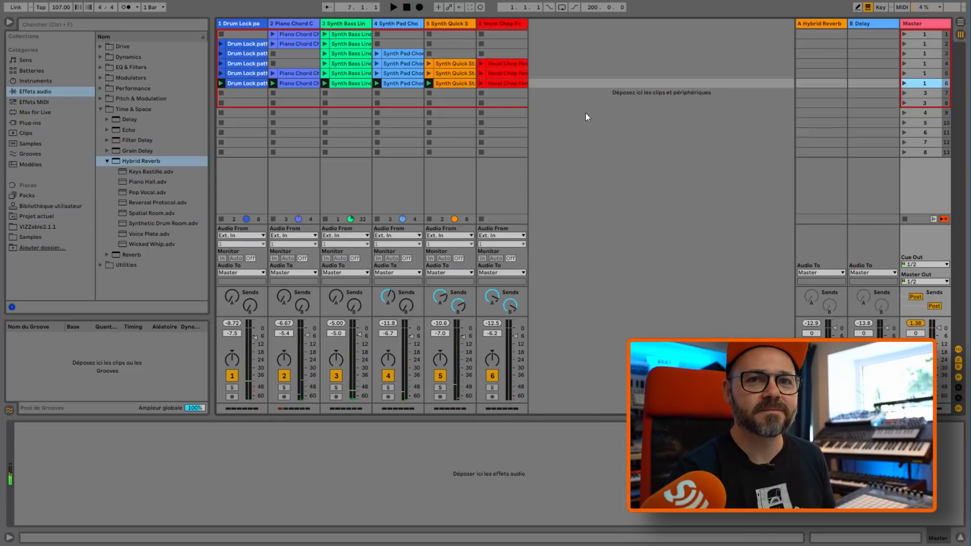
- Capture the playing clips into a new scene below the sixth and show the Gain envelope of its Synth Pad Chord clip
key(ctrl+shift+i)
double_click(399, 94)
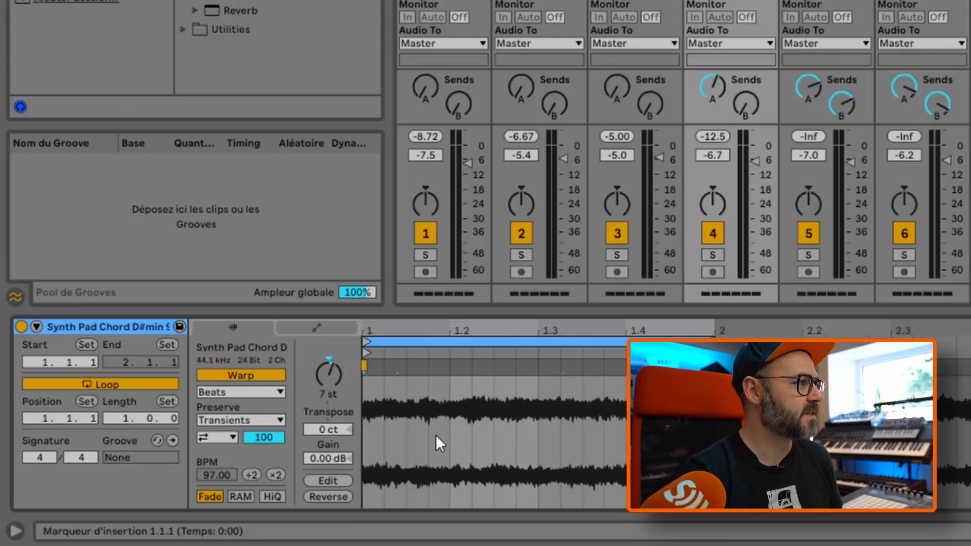
click(317, 329)
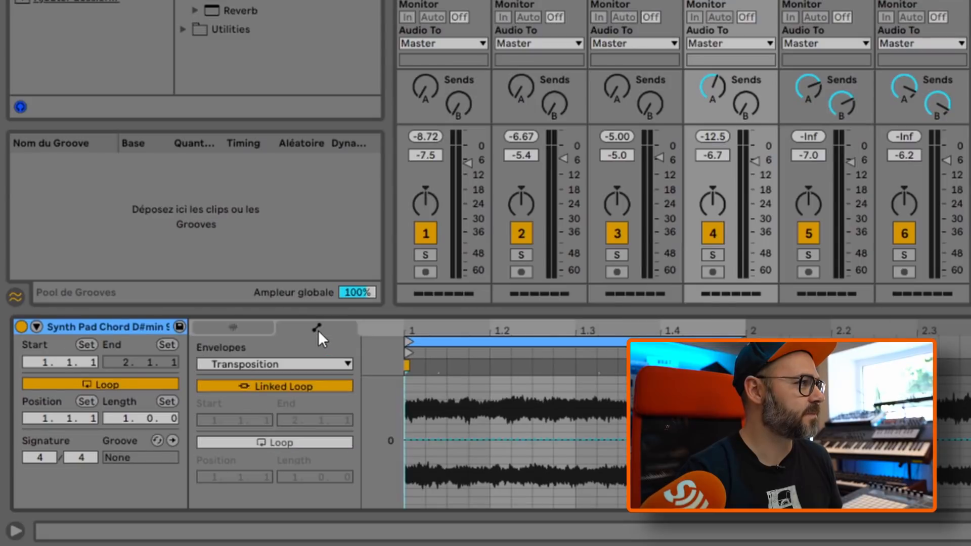
click(325, 364)
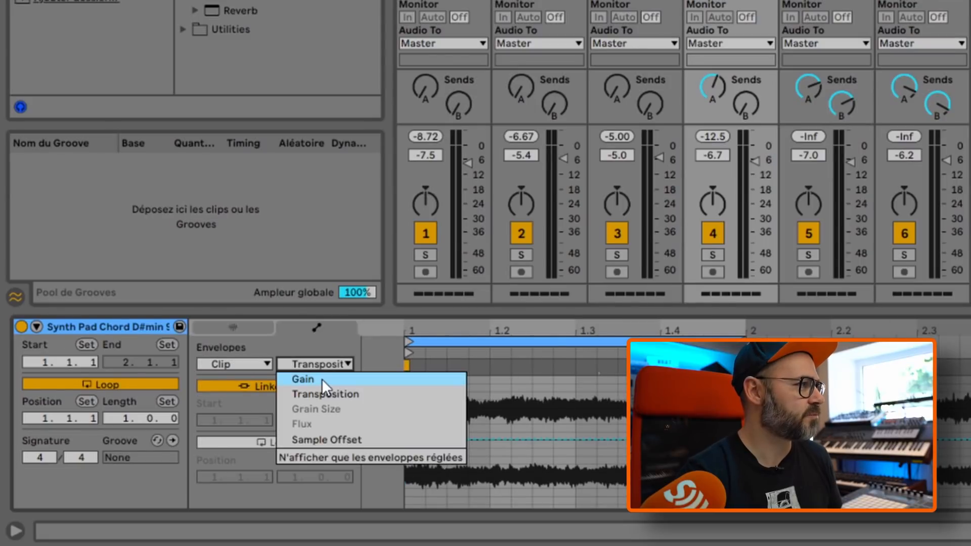
click(321, 378)
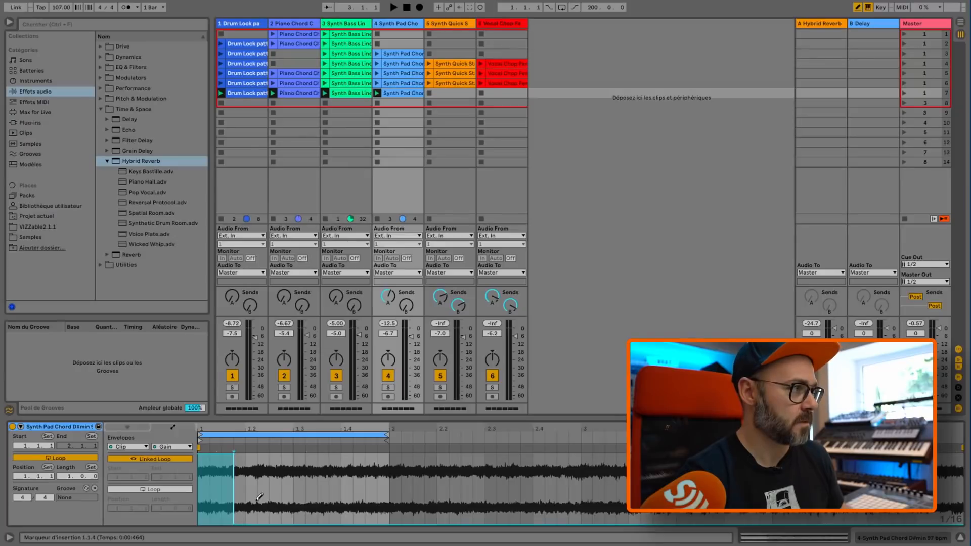
- Draw 100 % blocks separated by silent gaps in the pad clip's Gain envelope across the first bar, and play the result
click(256, 508)
drag(282, 514, 314, 463)
key(space)
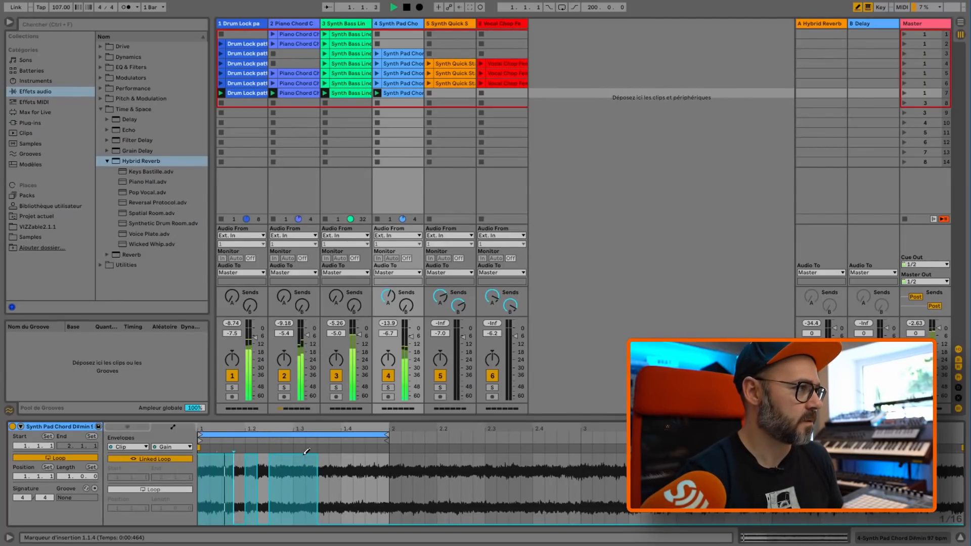
drag(336, 456, 388, 449)
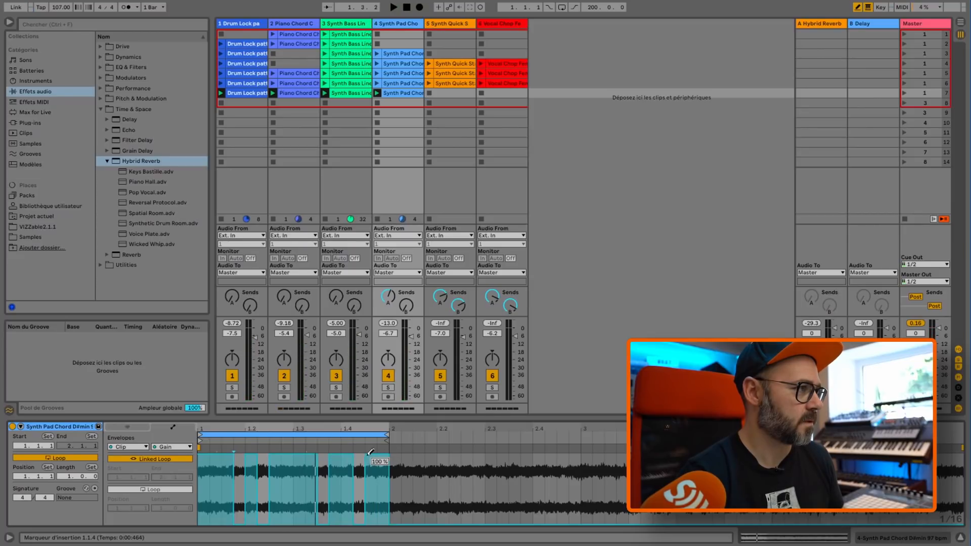
key(space)
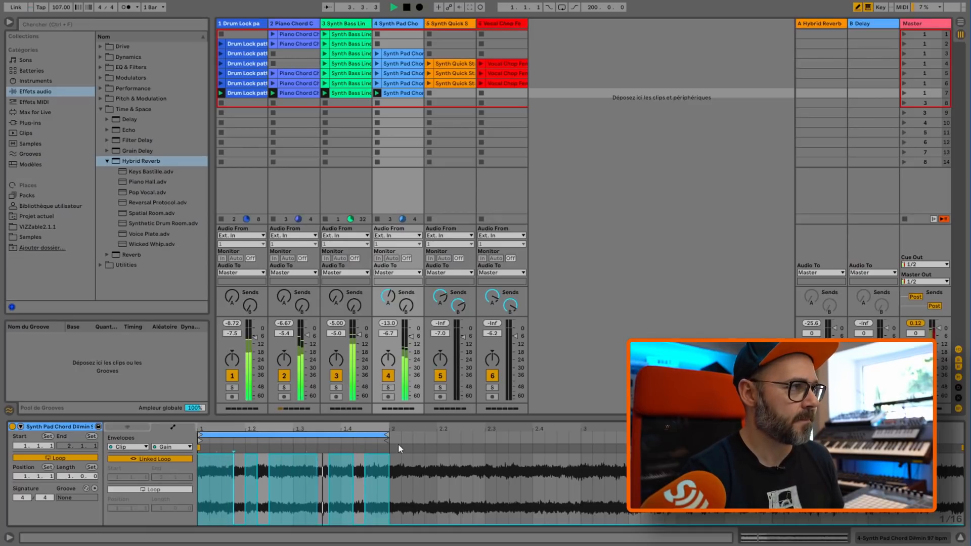
- Shorten the pad clip's loop to end at 1.4.4 and cut another silent gap into the start of its Gain envelope
drag(387, 434, 378, 435)
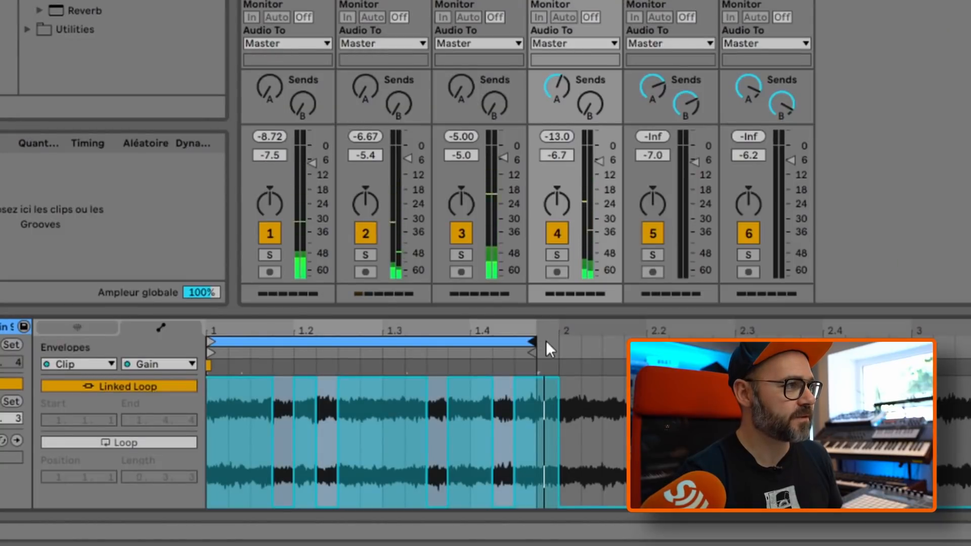
key(space)
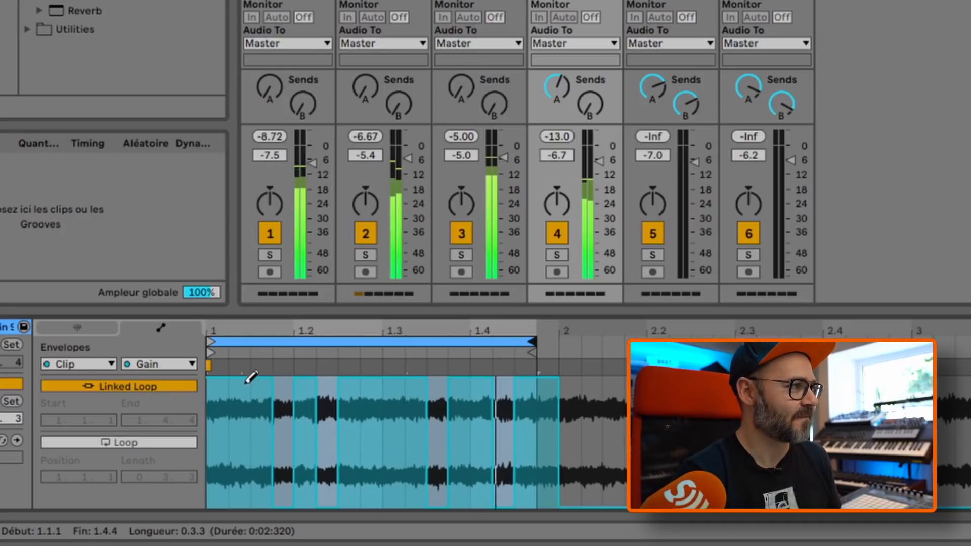
drag(249, 380, 249, 422)
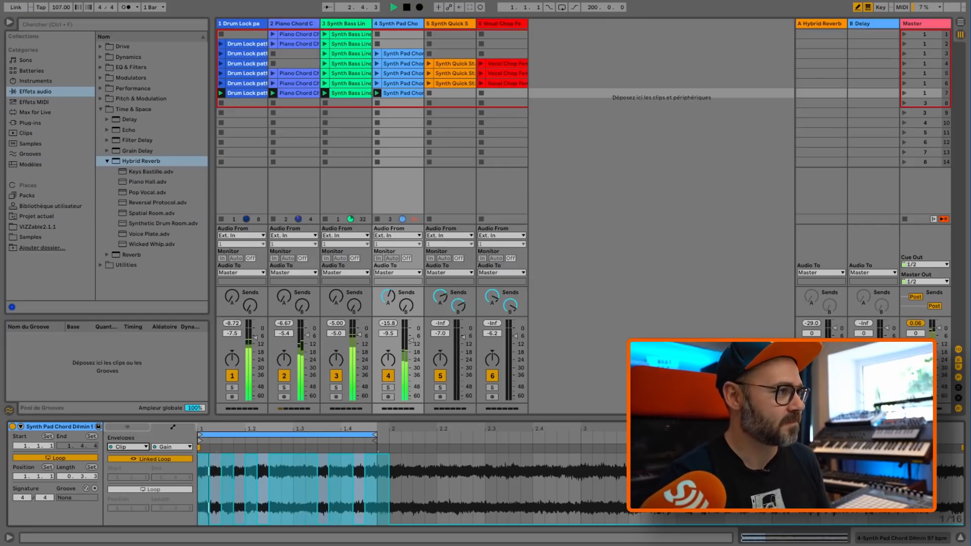
- Set the pad track's Delay send to -6.0 dB and toggle the track's mute
click(406, 305)
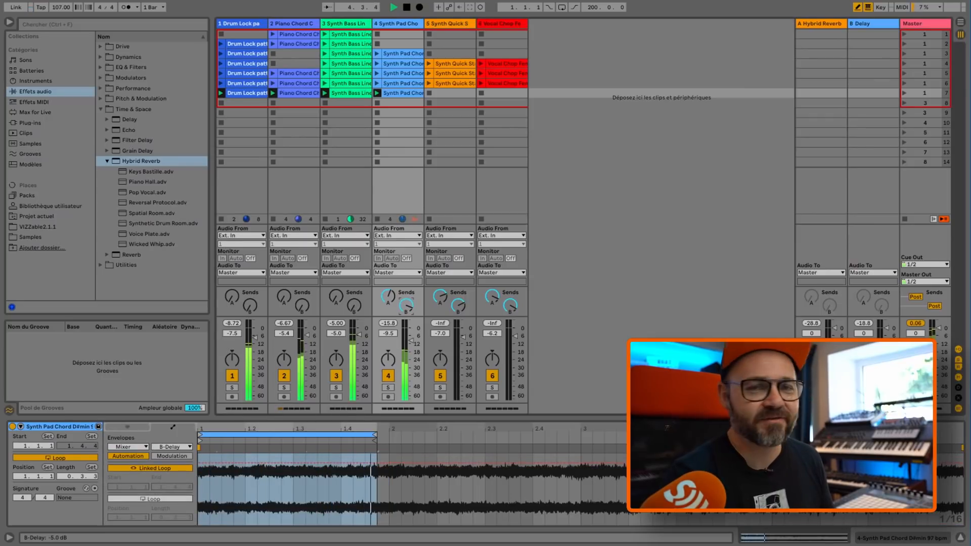
drag(406, 305, 404, 314)
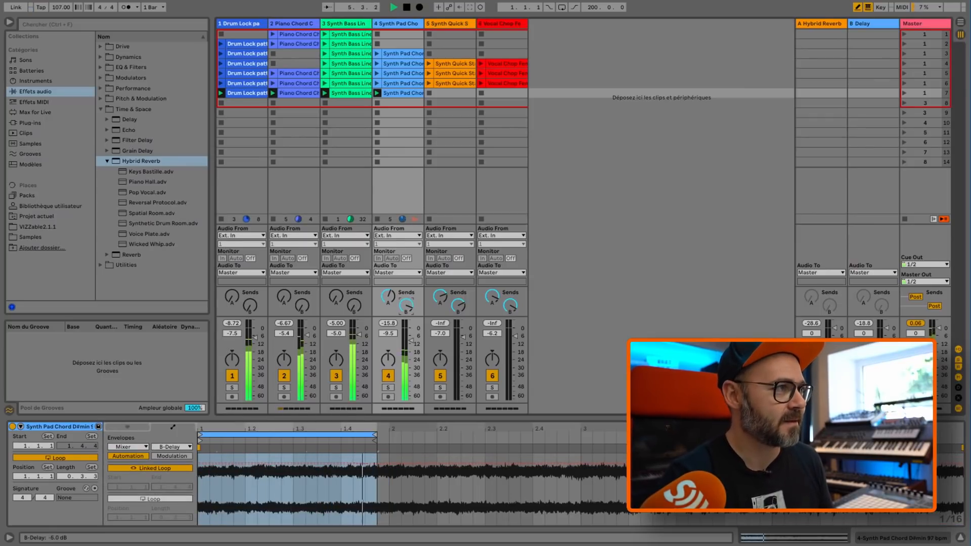
click(388, 377)
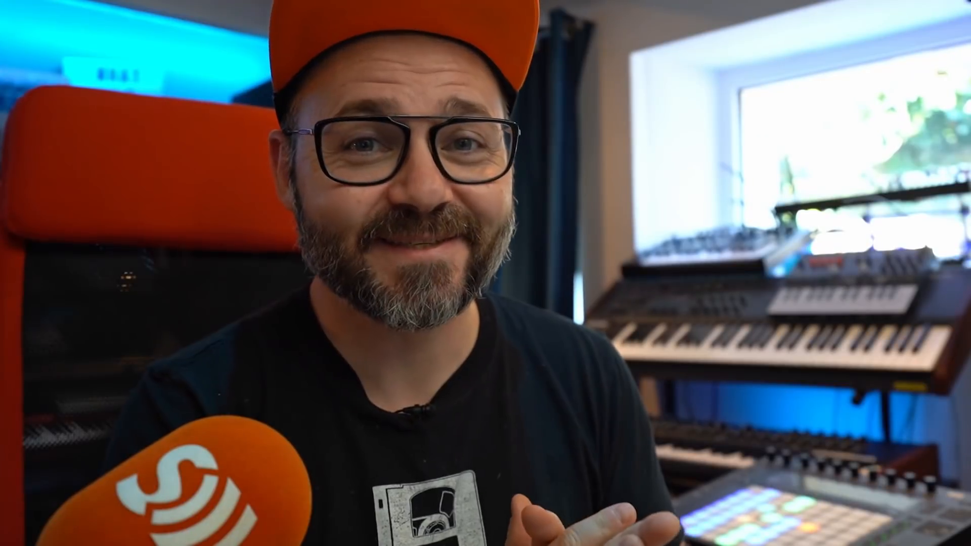